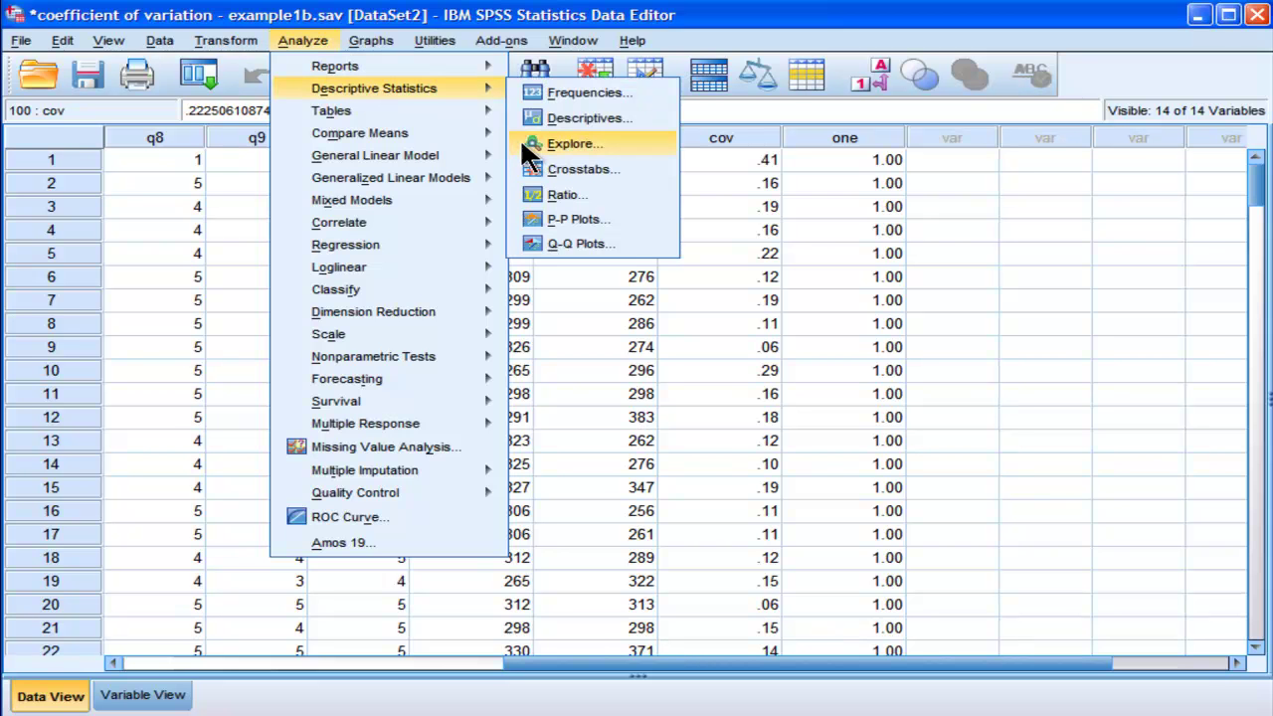
Step: Set up Ratio Statistics with total_5point as numerator and one as denominator
{"action": "left_click", "coordinate": [532, 195]}
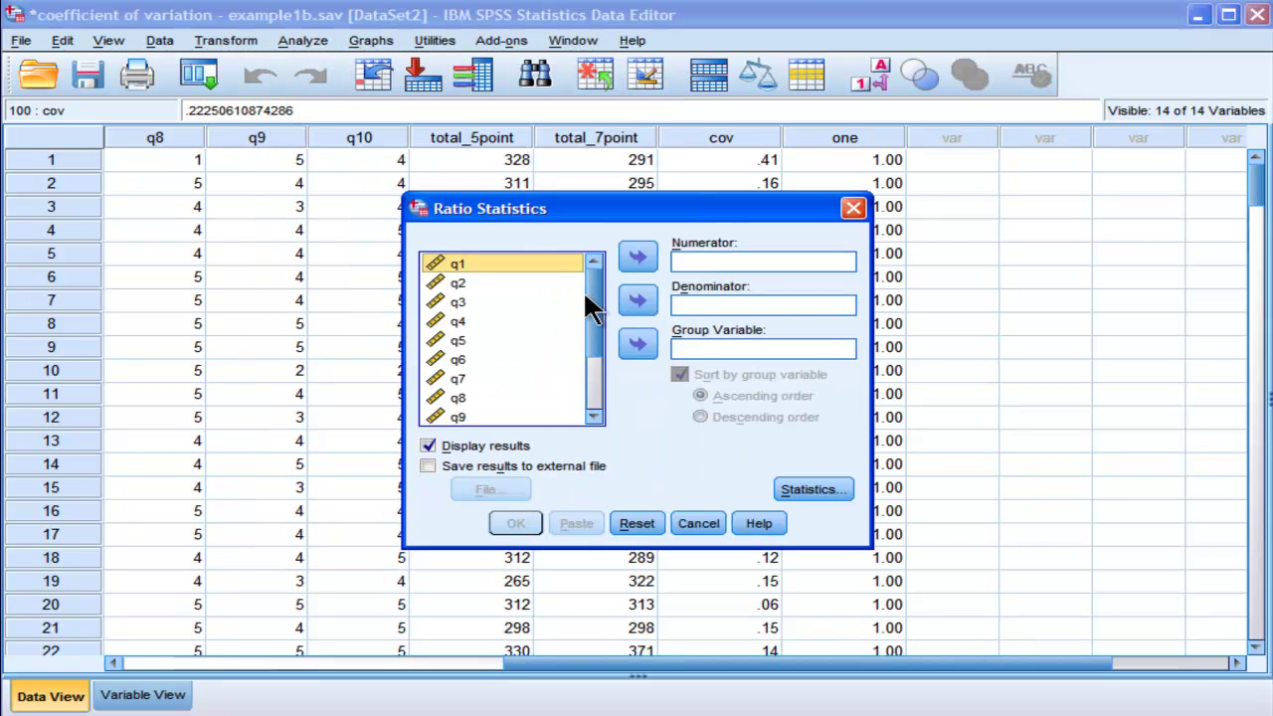
{"action": "scroll", "coordinate": [587, 307], "scroll_direction": "down", "scroll_amount": 2}
{"action": "left_click", "coordinate": [488, 355]}
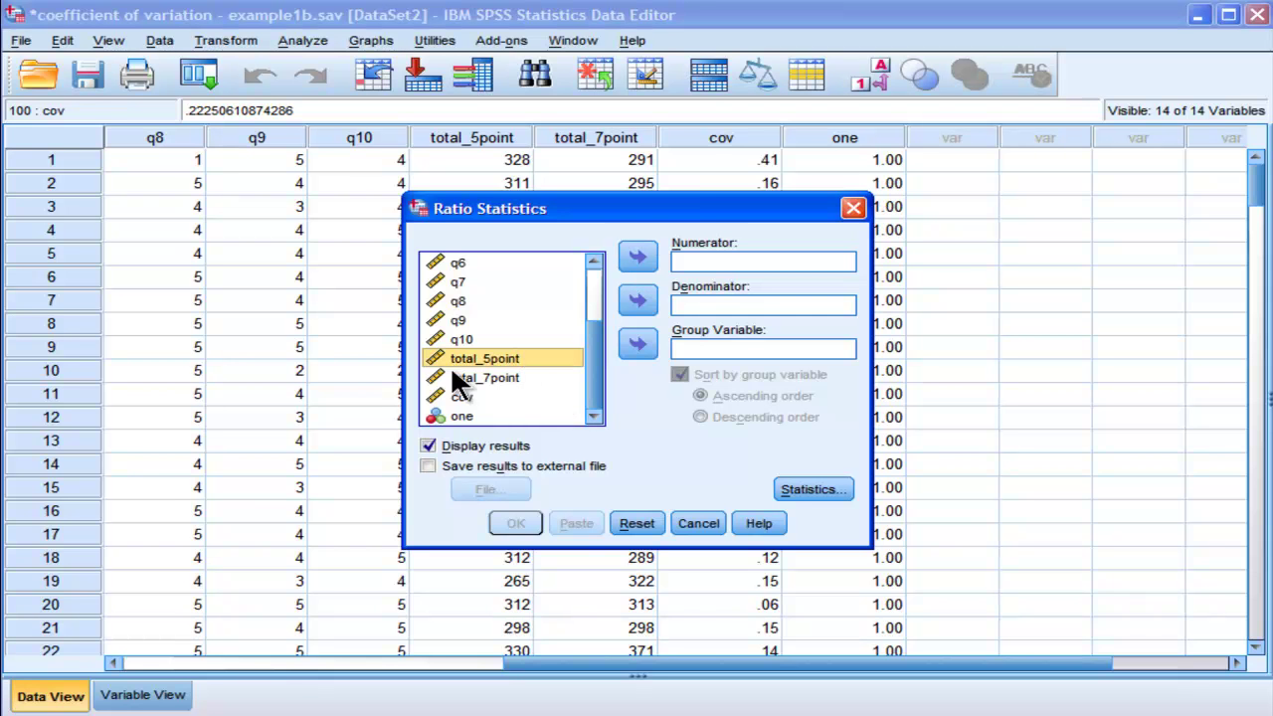
{"action": "left_click", "coordinate": [638, 256]}
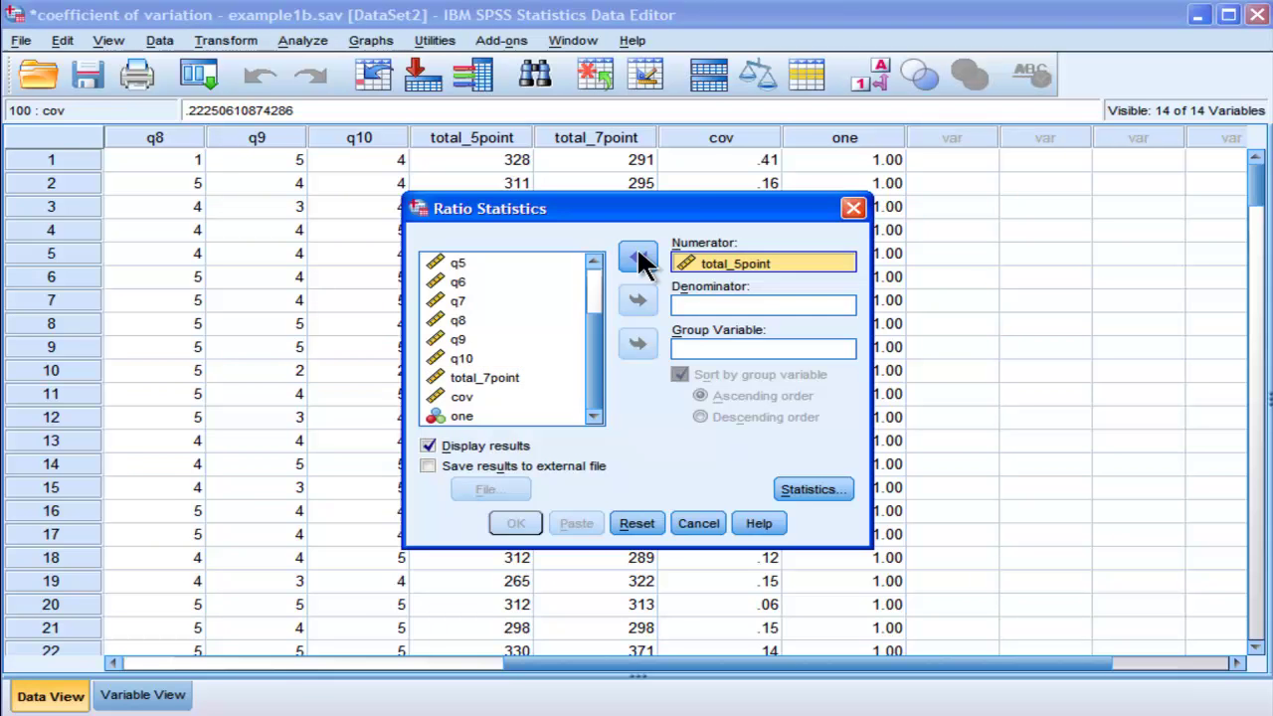
{"action": "left_click", "coordinate": [479, 418]}
{"action": "left_click", "coordinate": [640, 301]}
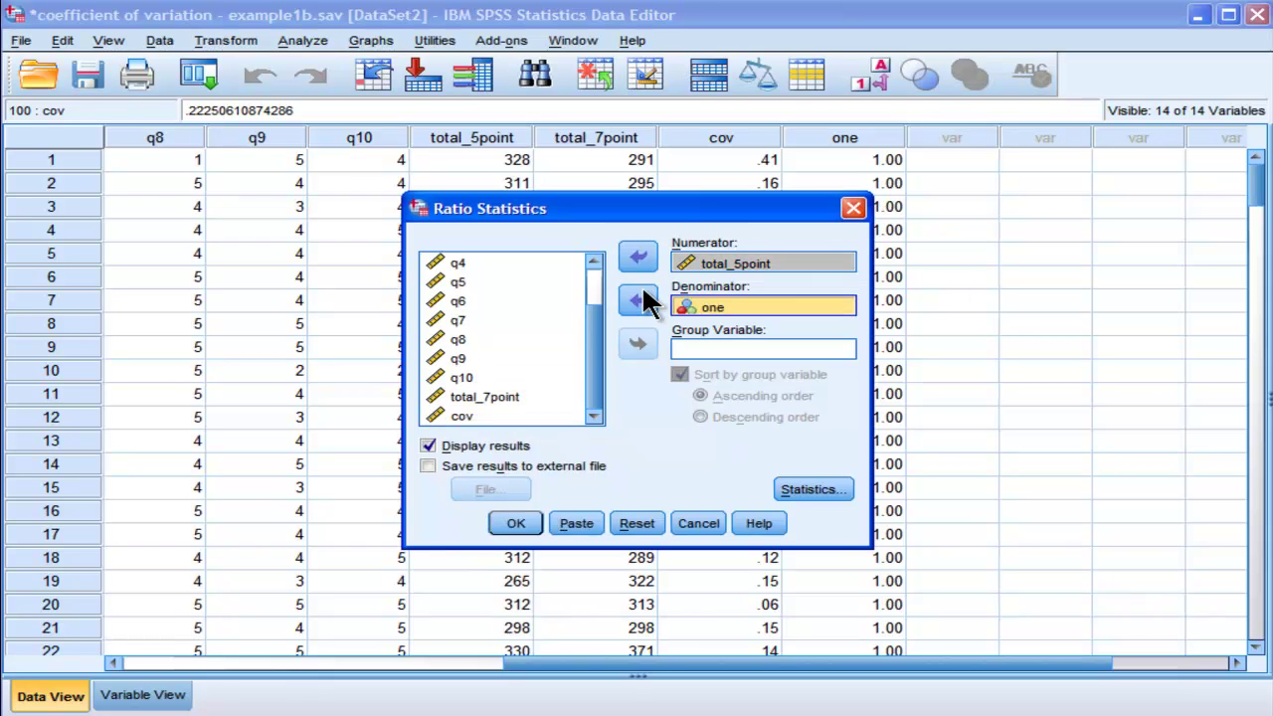
Step: Limit the ratio statistics to Mean Centered COV, dropping median-centred COV and PRD
{"action": "left_click", "coordinate": [804, 486]}
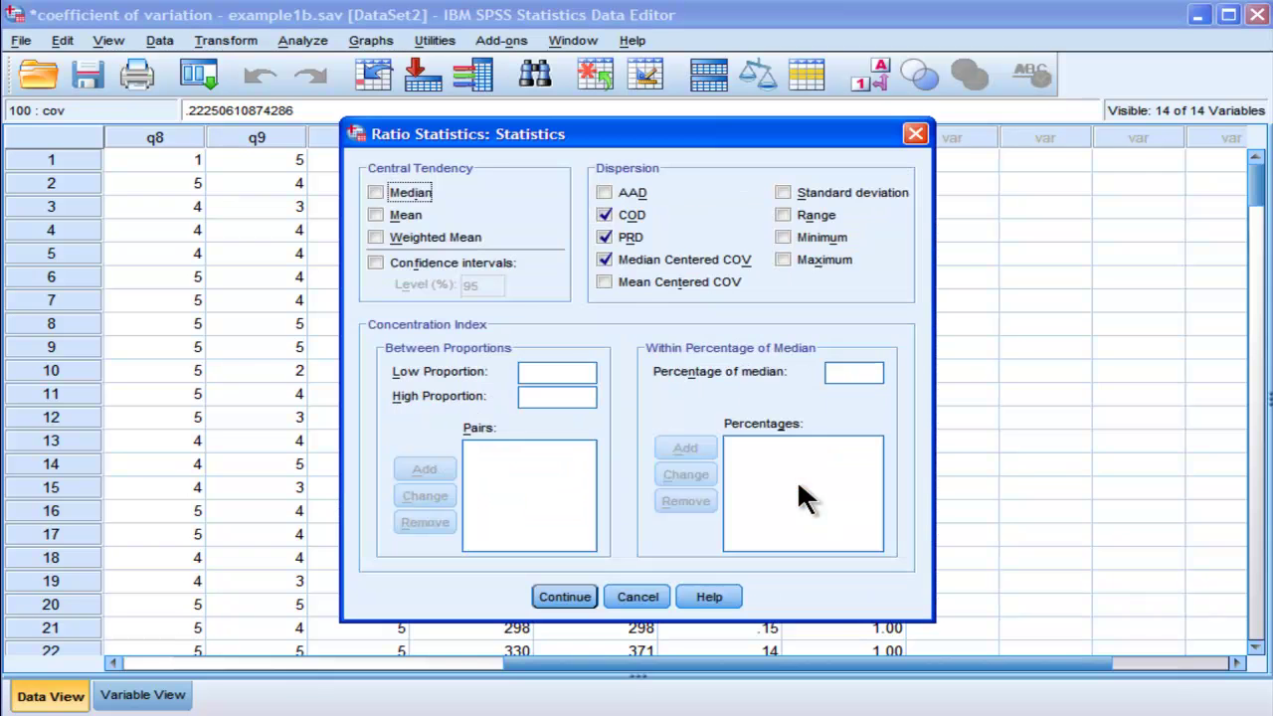
{"action": "left_click", "coordinate": [626, 260]}
{"action": "left_click", "coordinate": [627, 237]}
{"action": "left_click", "coordinate": [642, 281]}
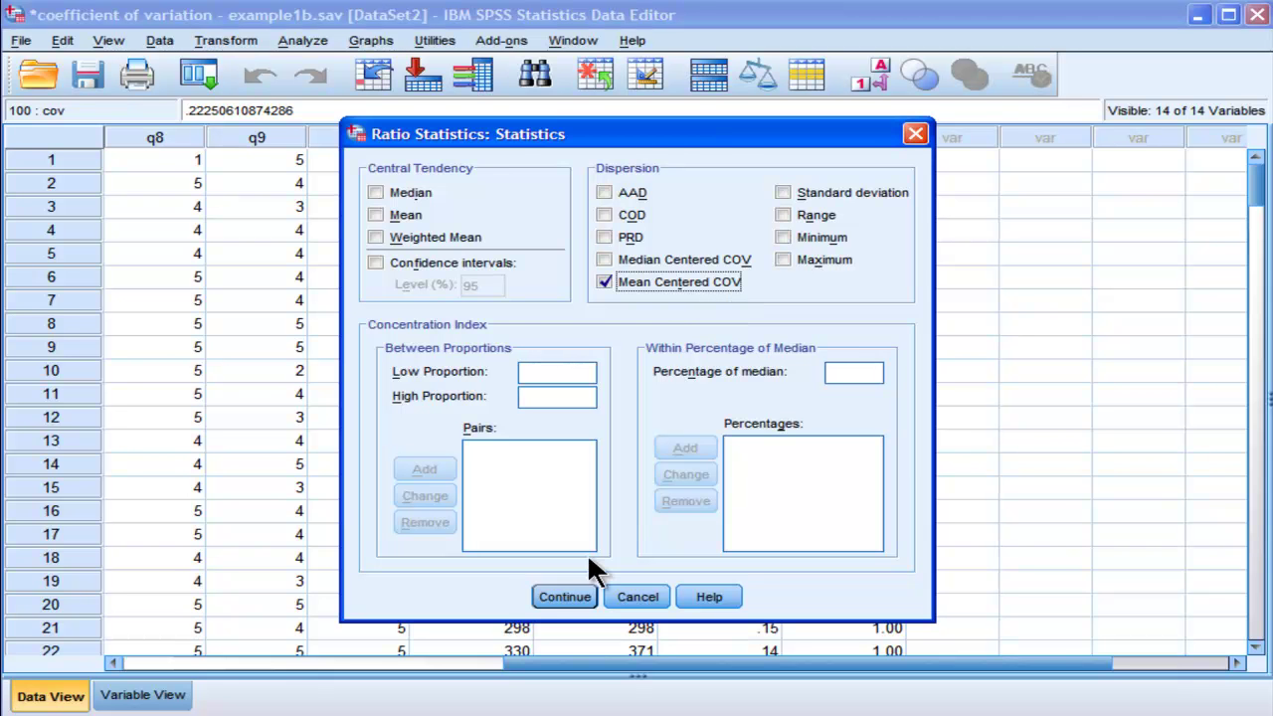
{"action": "left_click", "coordinate": [564, 595]}
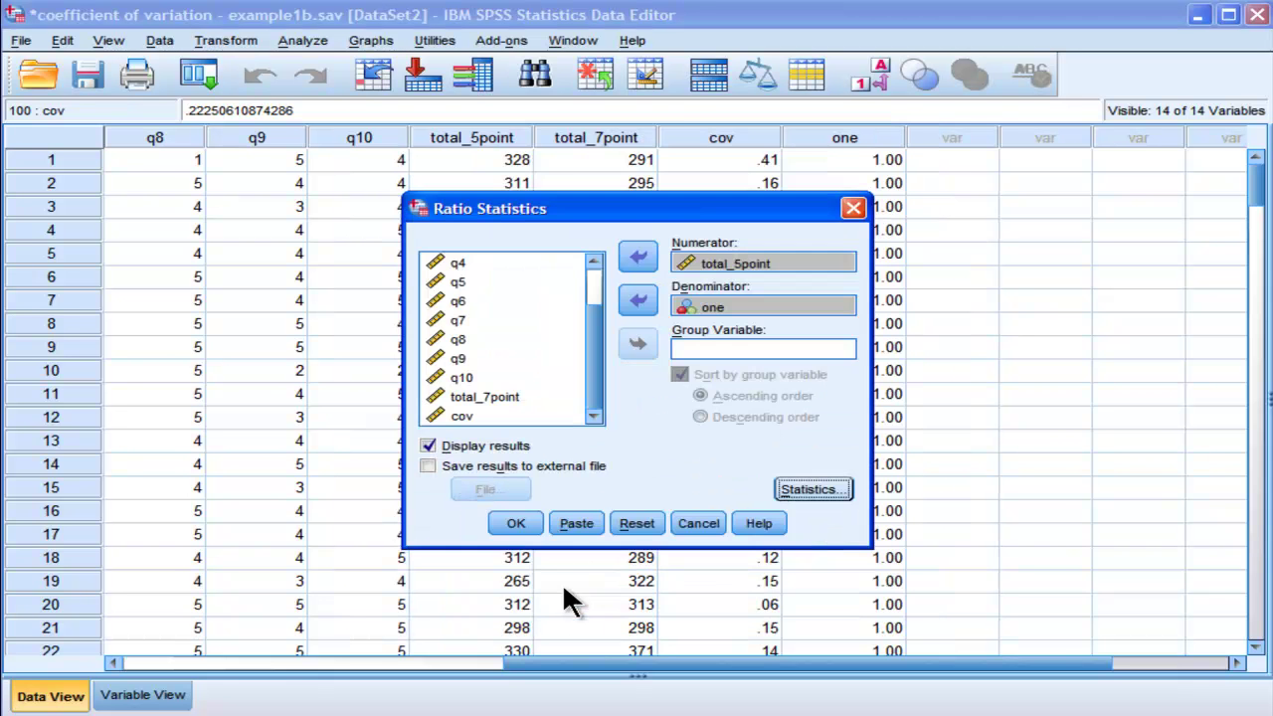
Step: Run the ratio analysis and open the resulting Ratio Statistics table for editing
{"action": "left_click", "coordinate": [509, 525]}
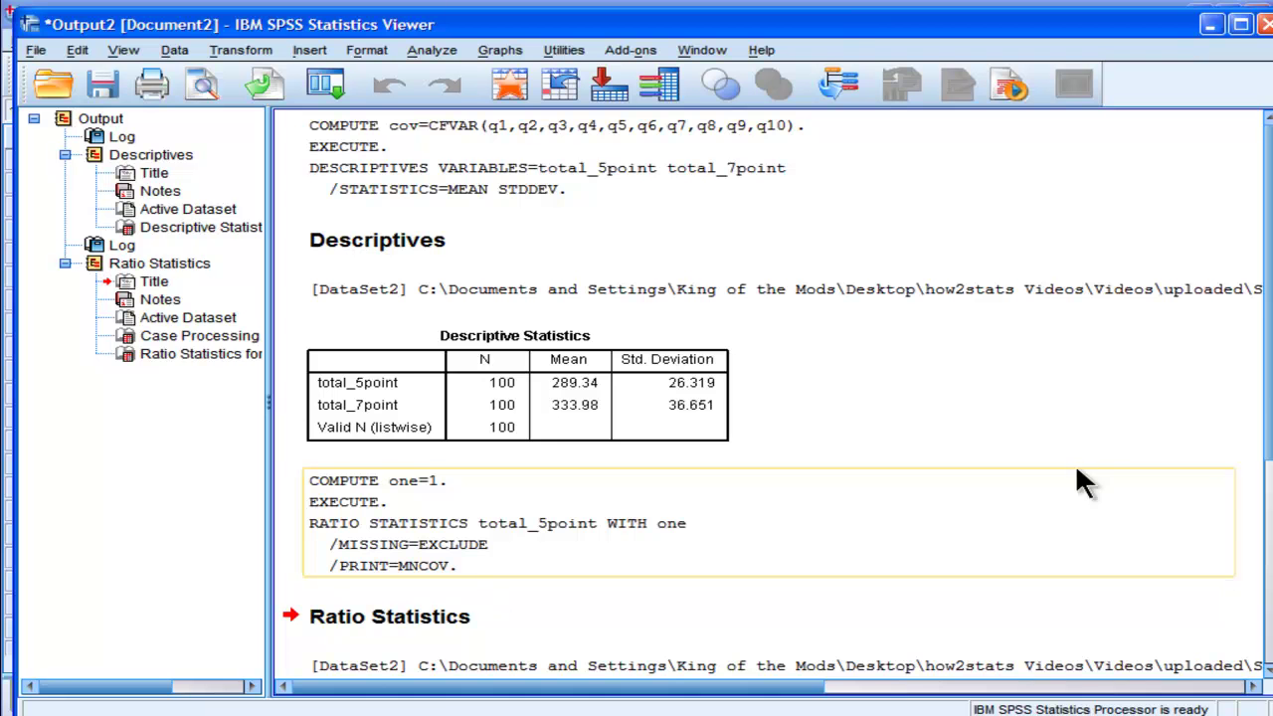
{"action": "left_click_drag", "start_coordinate": [1260, 406], "coordinate": [1258, 596]}
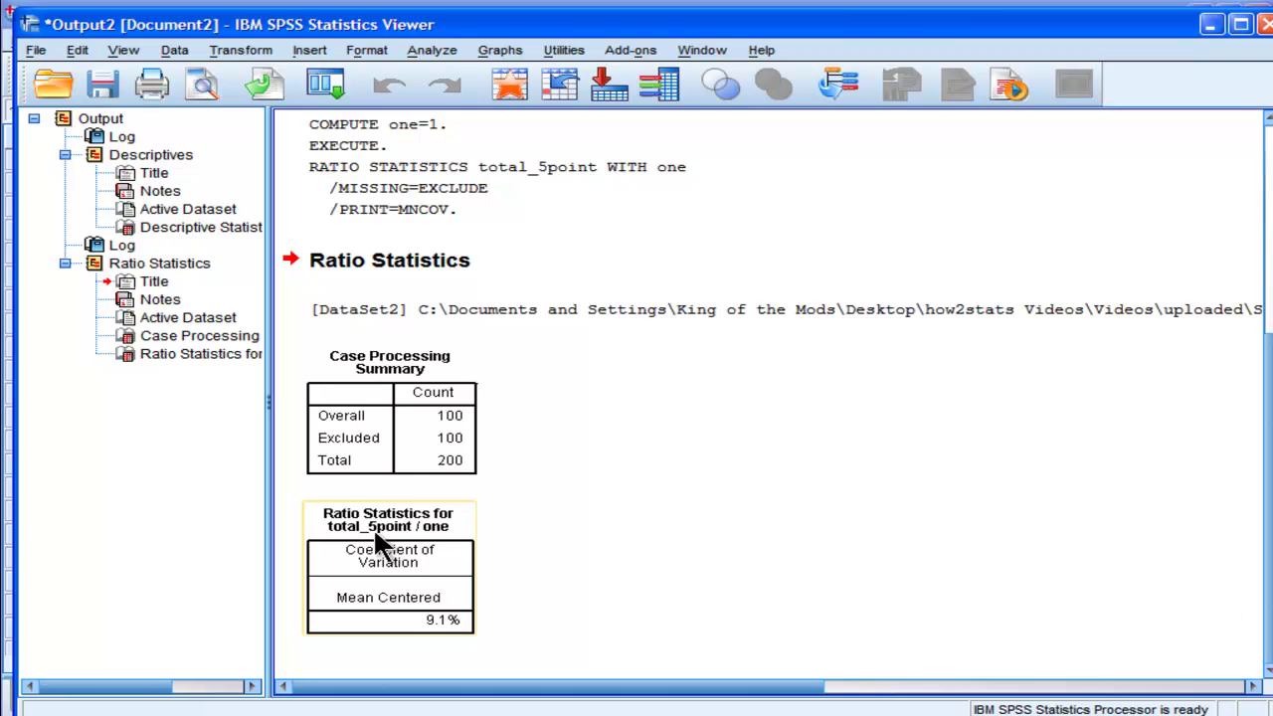
{"action": "double_click", "coordinate": [435, 620]}
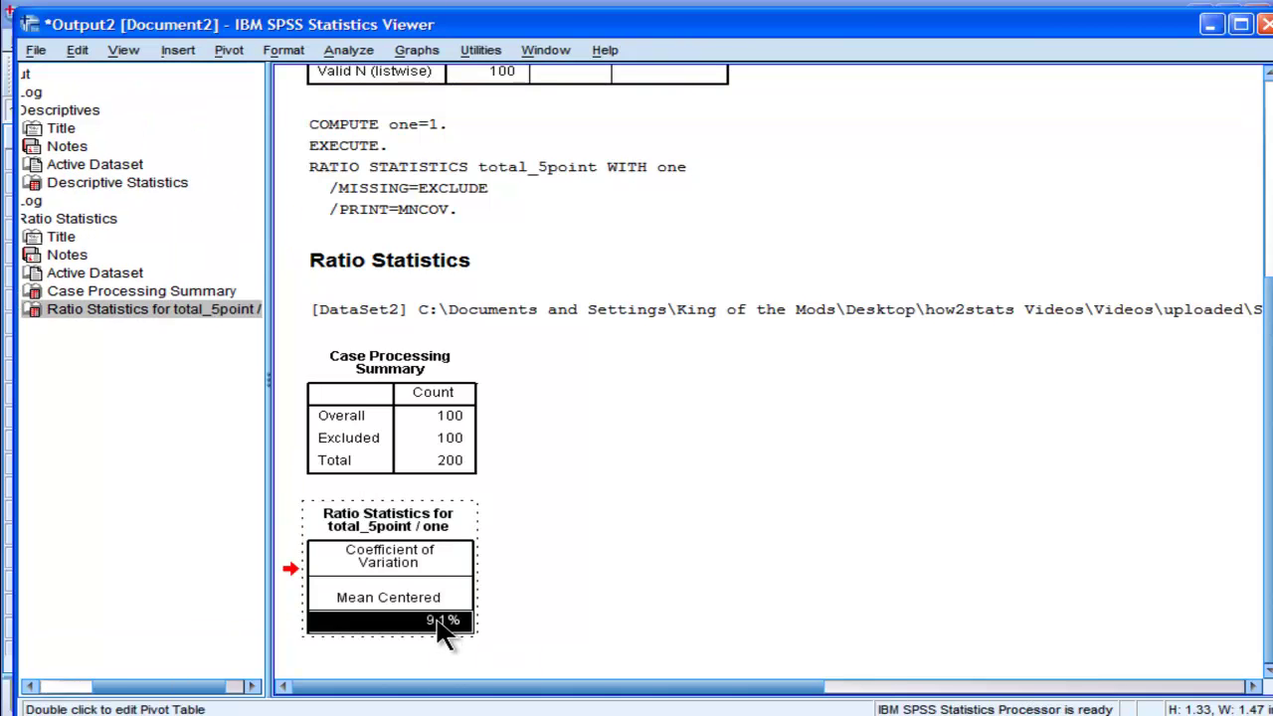
Step: Format the 9.1% COV cell with 4 decimals so it reads 9.0964%
{"action": "right_click", "coordinate": [440, 621]}
{"action": "left_click", "coordinate": [462, 644]}
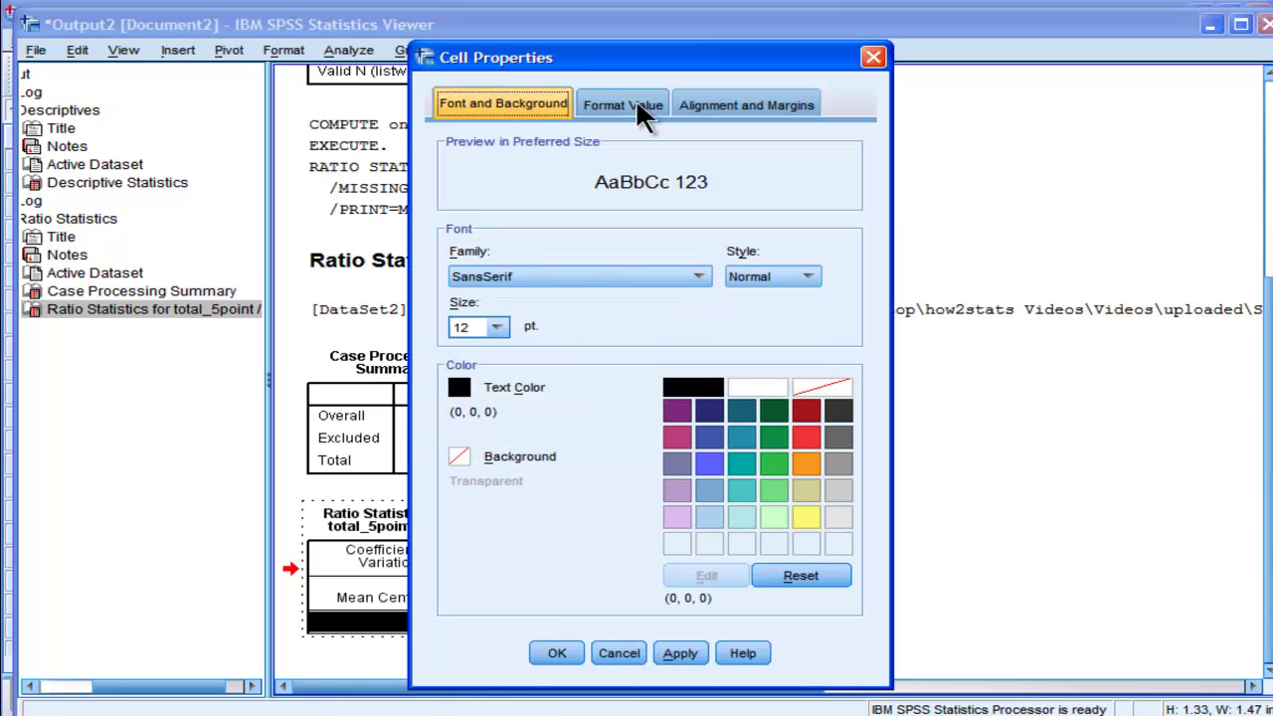
{"action": "left_click", "coordinate": [620, 103]}
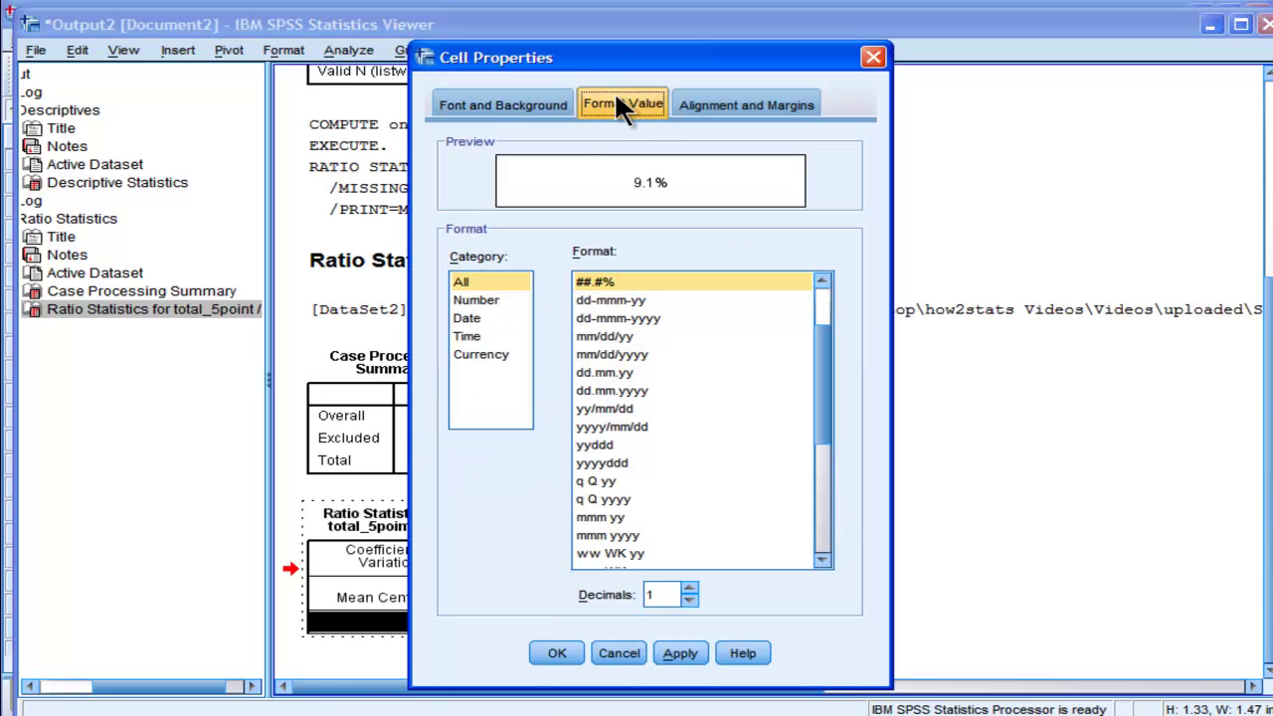
{"action": "left_click", "coordinate": [689, 589]}
{"action": "left_click", "coordinate": [689, 589]}
{"action": "left_click", "coordinate": [689, 589]}
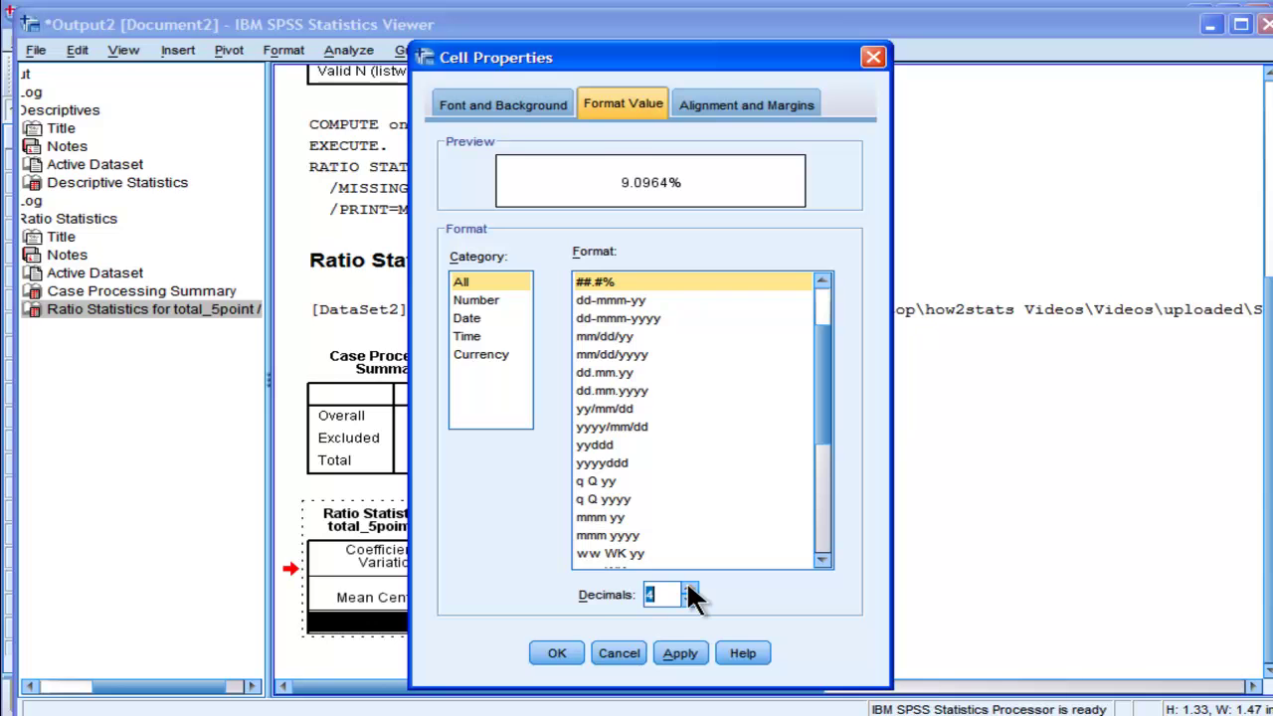
{"action": "left_click", "coordinate": [679, 651]}
{"action": "left_click", "coordinate": [557, 653]}
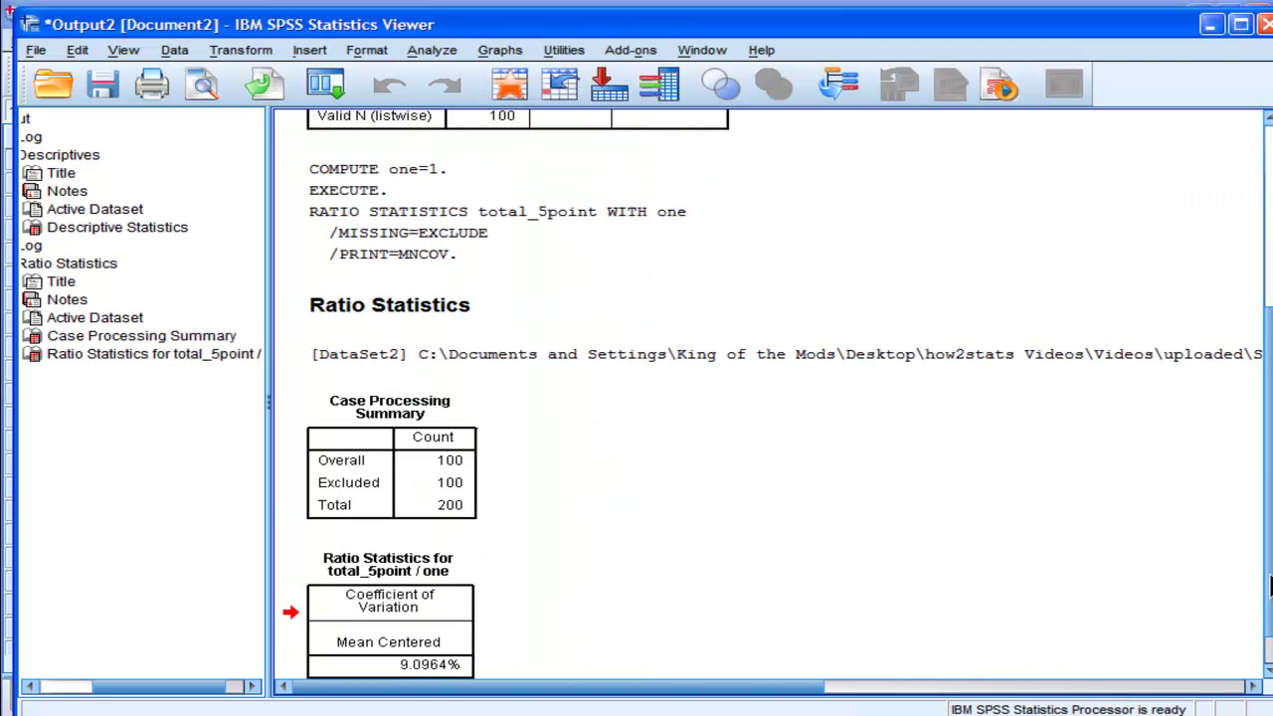
{"action": "scroll", "coordinate": [1193, 497], "scroll_direction": "up", "scroll_amount": 4}
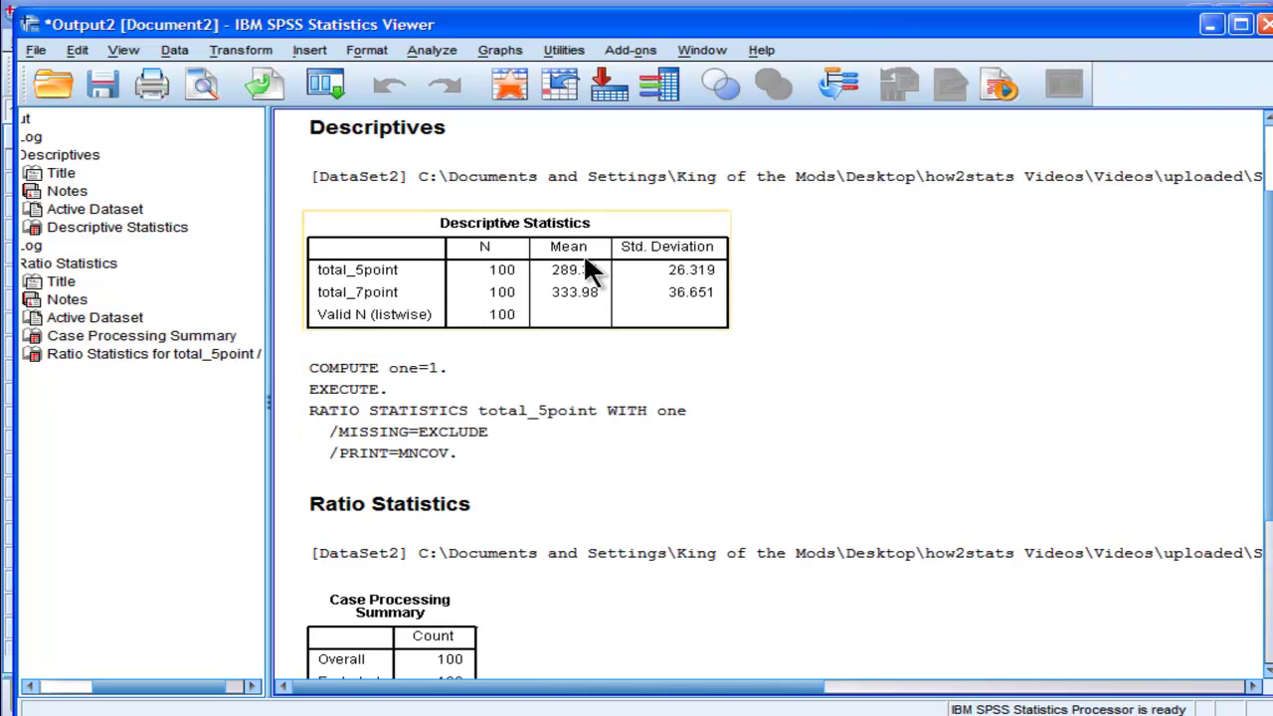
Step: Launch Windows Calculator and place it beside the Descriptives table
{"action": "key", "text": "super"}
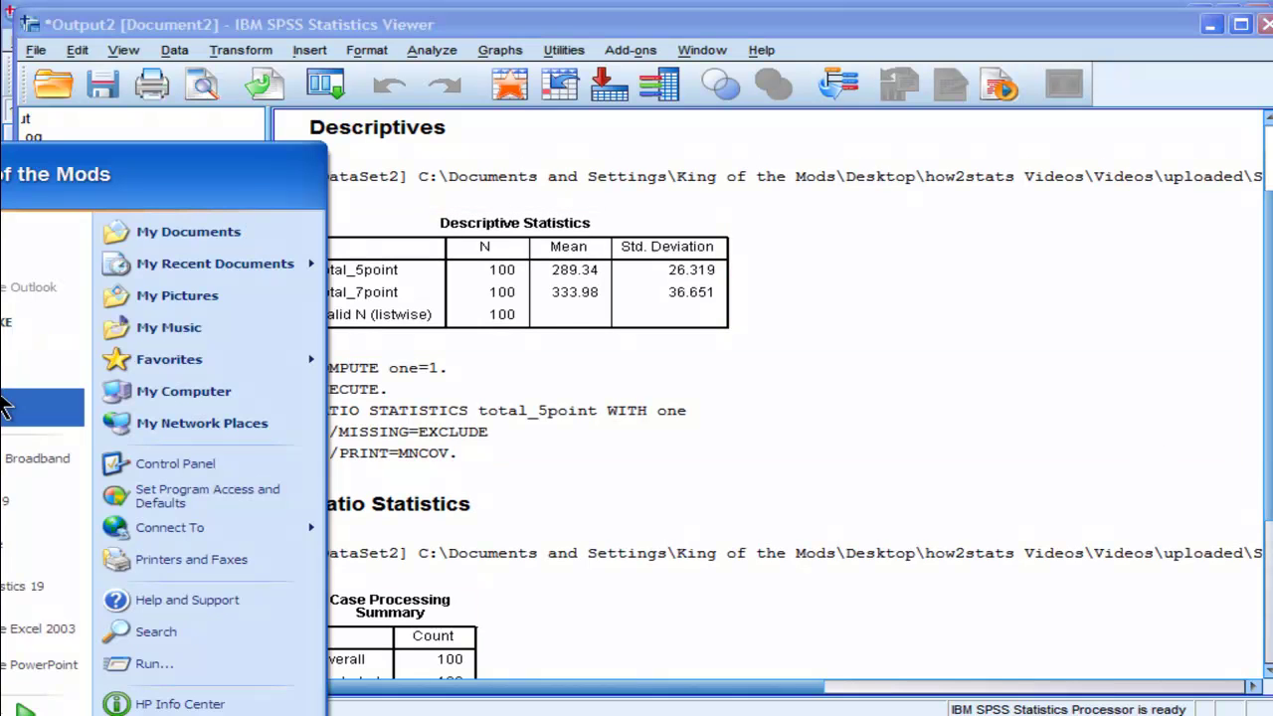
{"action": "left_click", "coordinate": [4, 355]}
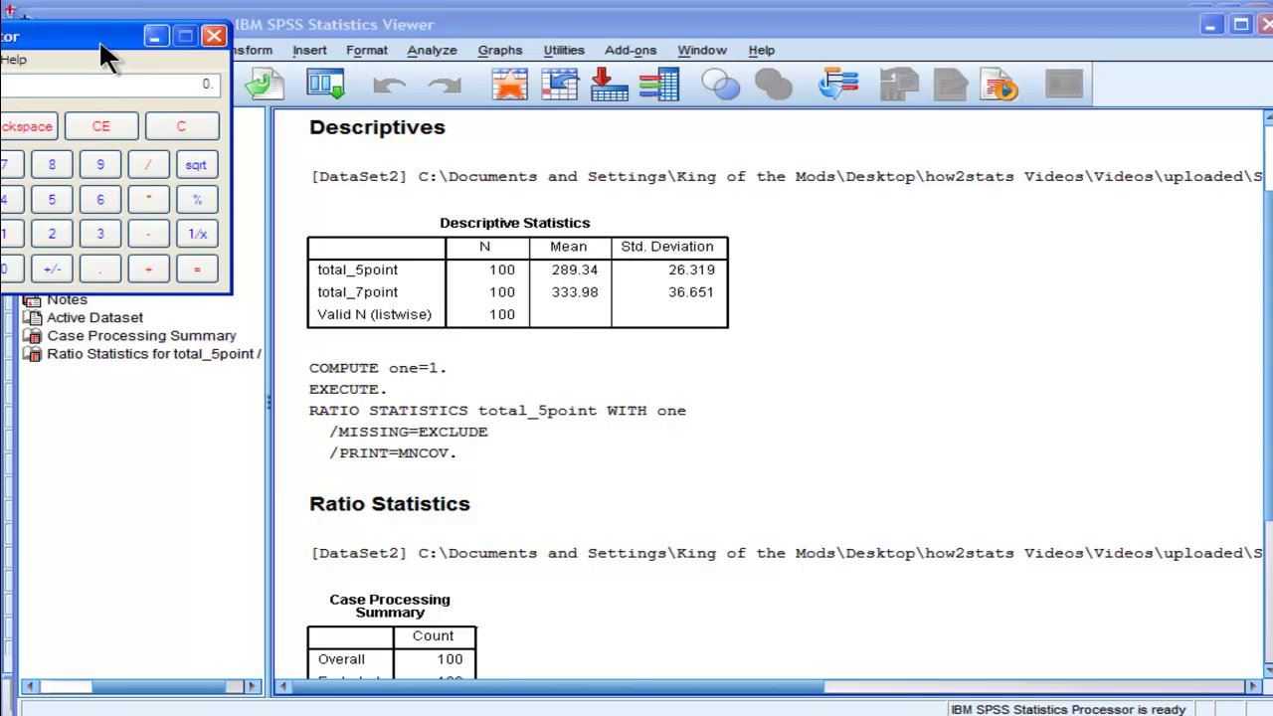
{"action": "left_click_drag", "start_coordinate": [98, 38], "coordinate": [1007, 318]}
Step: Compute 26.319 ÷ 289.34 × 100 in Calculator, giving about 9.0962
{"action": "type", "text": "26"}
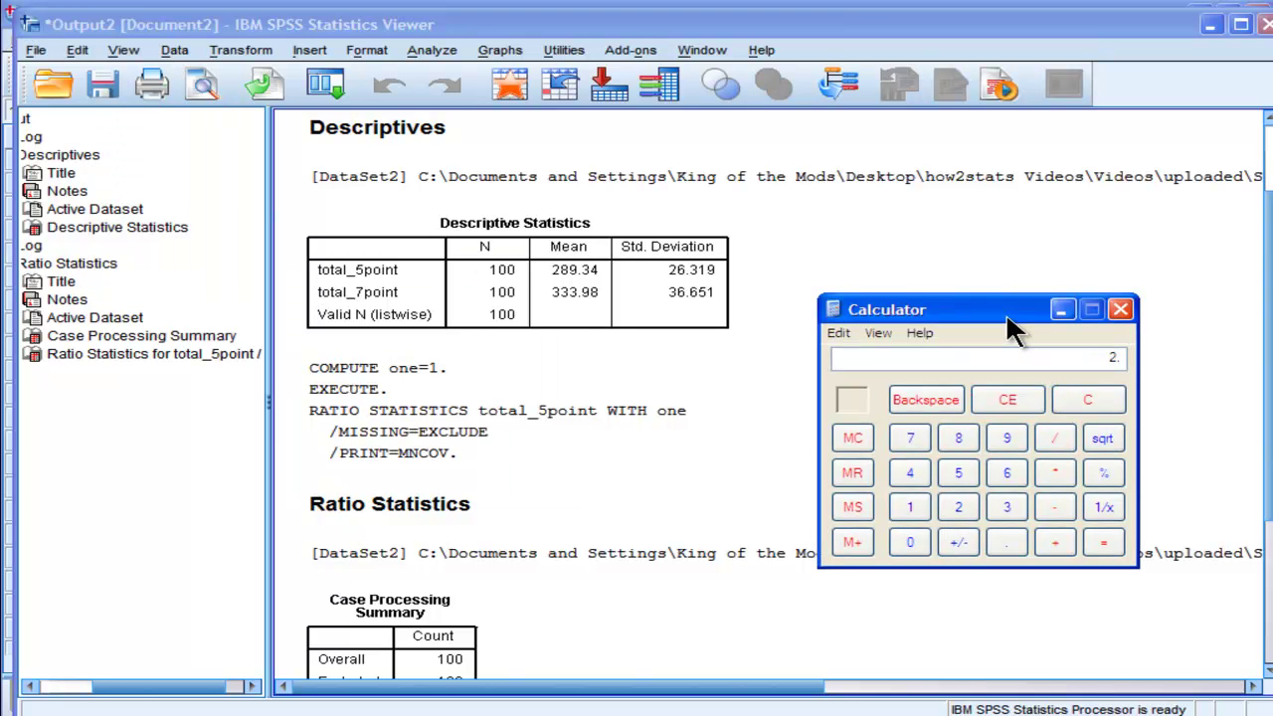
{"action": "type", "text": ".319"}
{"action": "key", "text": "slash"}
{"action": "type", "text": "289.34"}
{"action": "key", "text": "Return"}
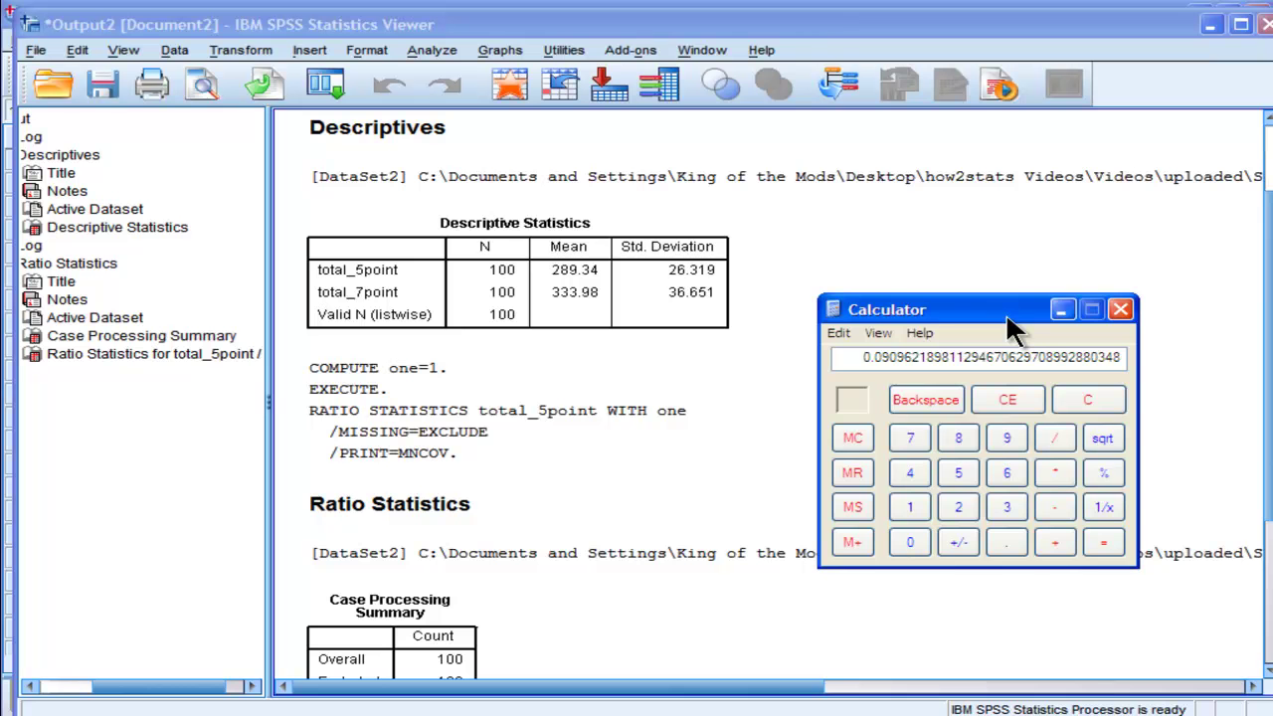
{"action": "key", "text": "asterisk"}
{"action": "type", "text": "100."}
{"action": "key", "text": "Return"}
Step: Review the Ratio Statistics table in the SPSS output, then return to the data editor
{"action": "left_click", "coordinate": [1259, 355]}
{"action": "scroll", "coordinate": [1259, 355], "scroll_direction": "down", "scroll_amount": 5}
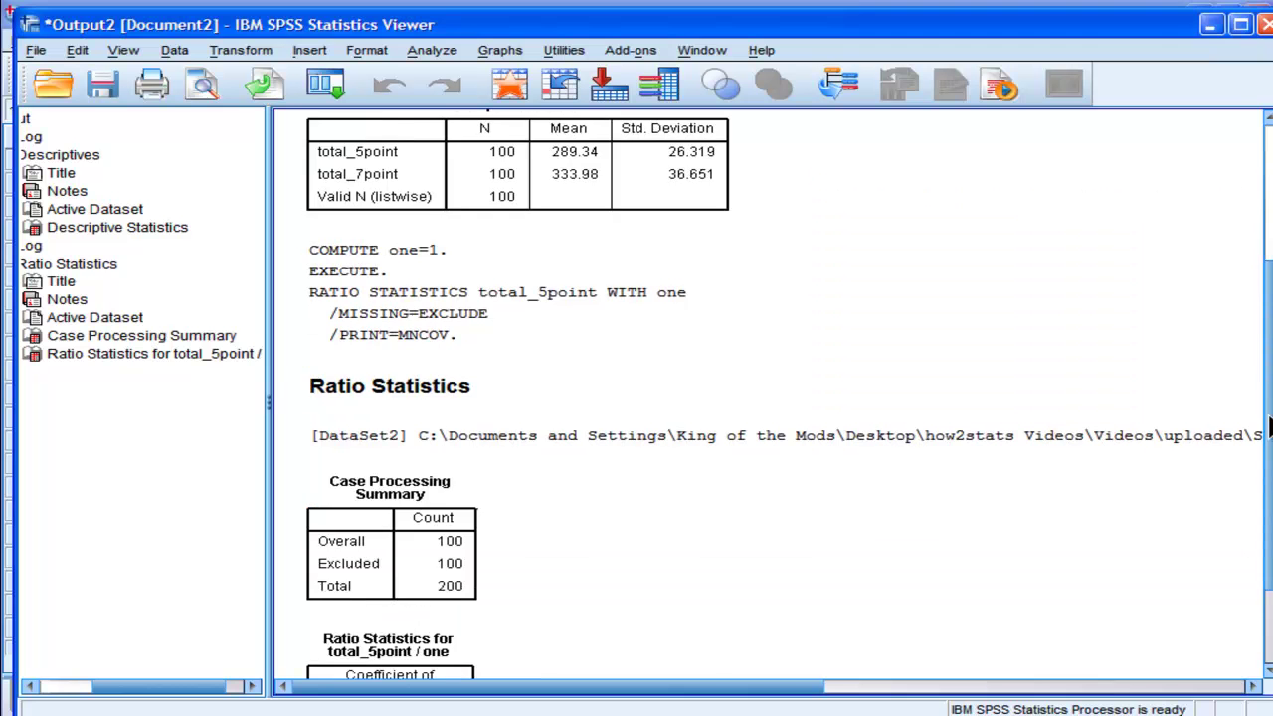
{"action": "left_click", "coordinate": [432, 633]}
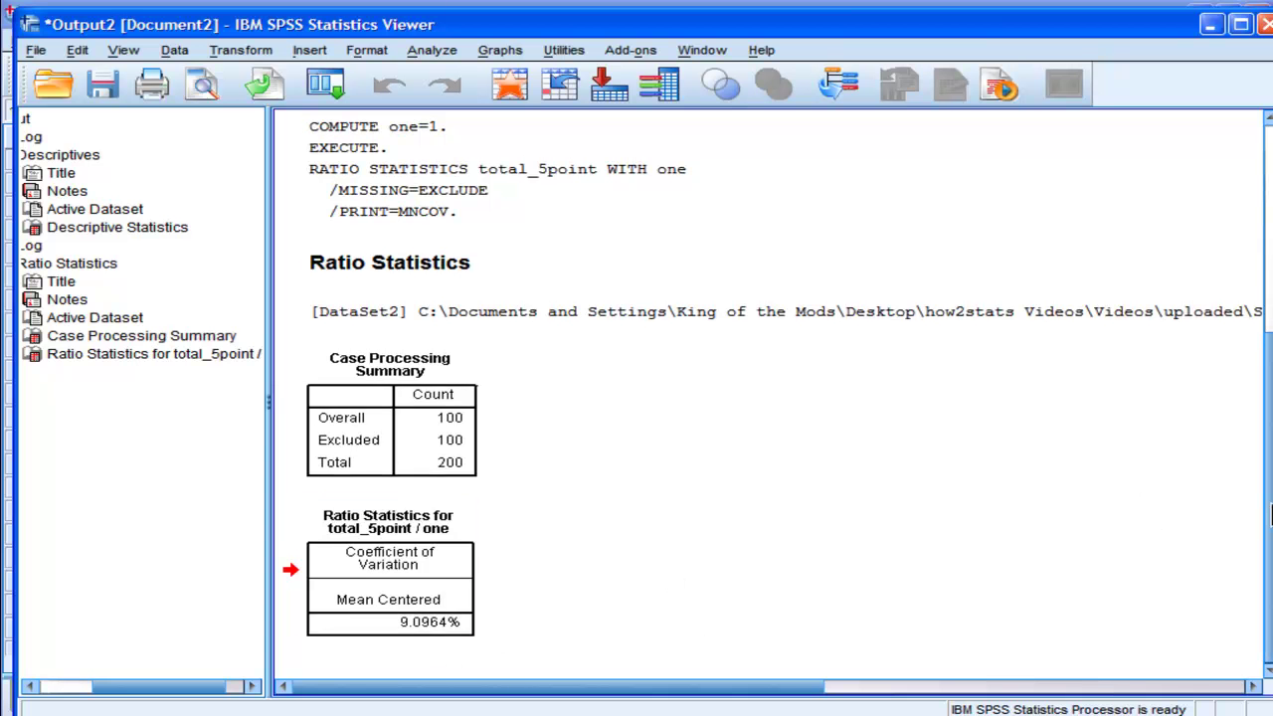
{"action": "scroll", "coordinate": [1266, 478], "scroll_direction": "up", "scroll_amount": 1}
{"action": "scroll", "coordinate": [1266, 477], "scroll_direction": "up", "scroll_amount": 4}
{"action": "scroll", "coordinate": [1252, 369], "scroll_direction": "down", "scroll_amount": 5}
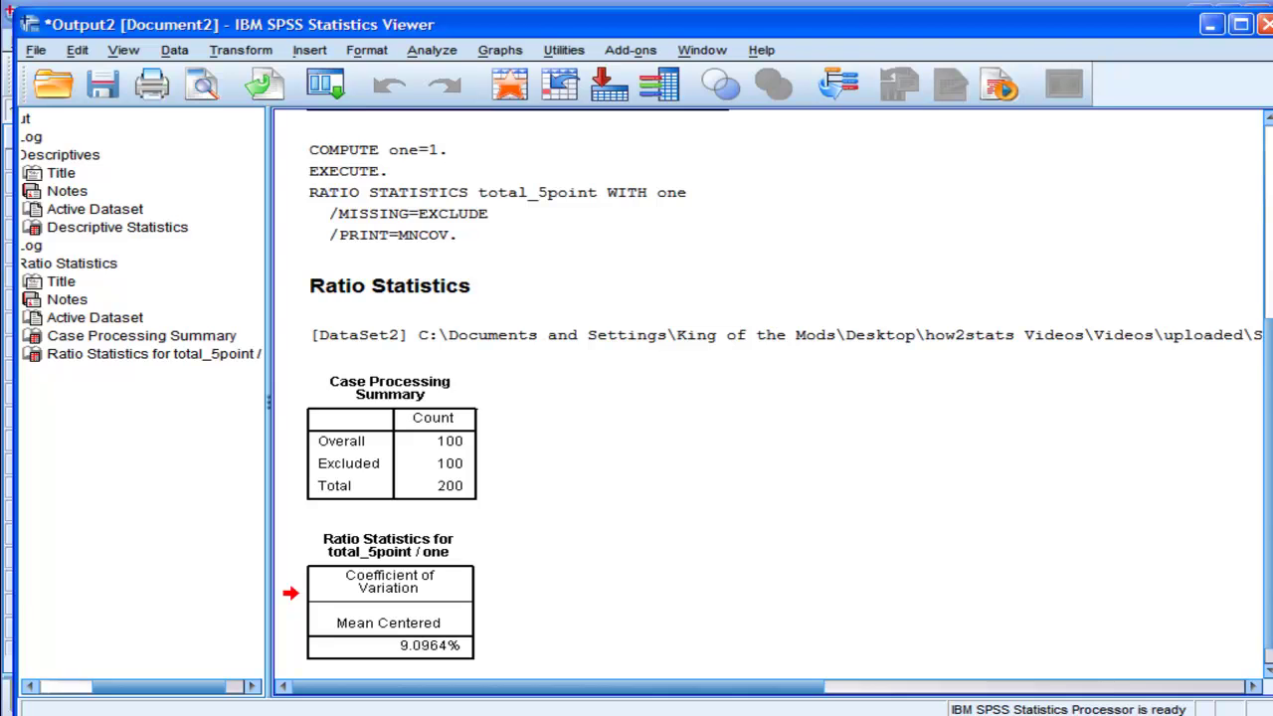
{"action": "key", "text": "alt+Tab"}
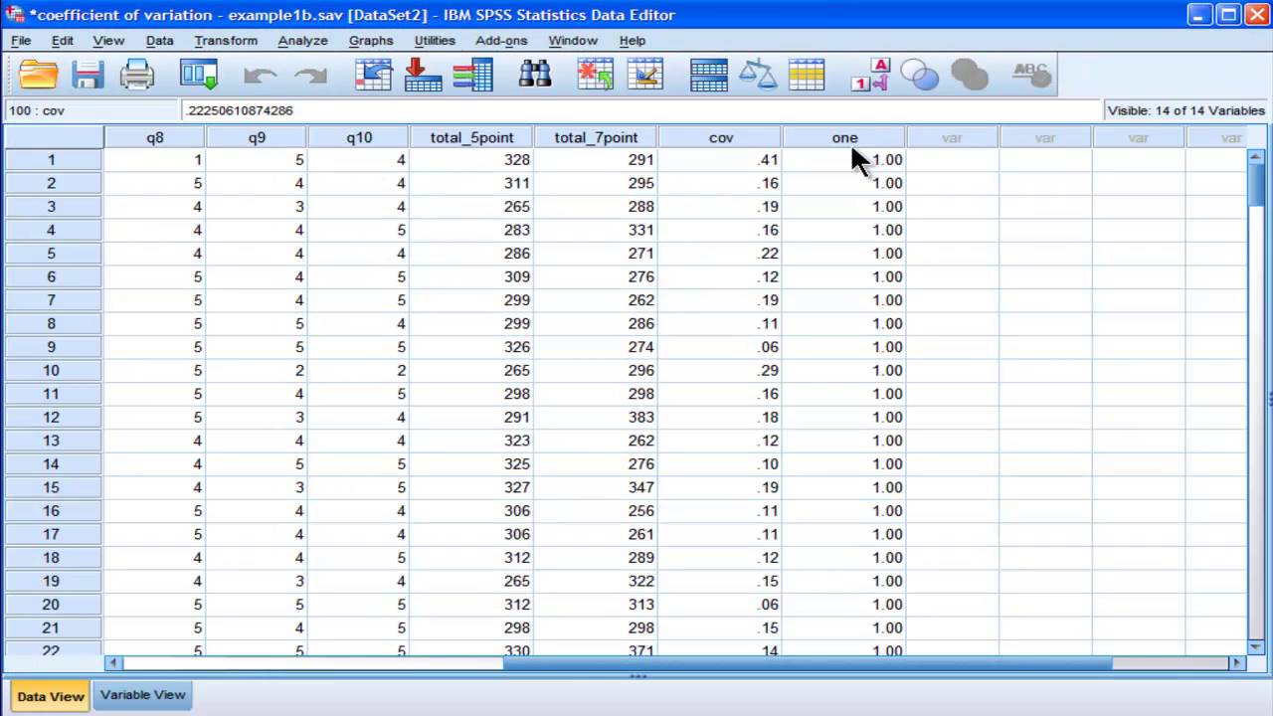
Step: Rerun Ratio Statistics with total_7point replacing total_5point as numerator over one
{"action": "left_click", "coordinate": [301, 40]}
{"action": "mouse_move", "coordinate": [341, 89]}
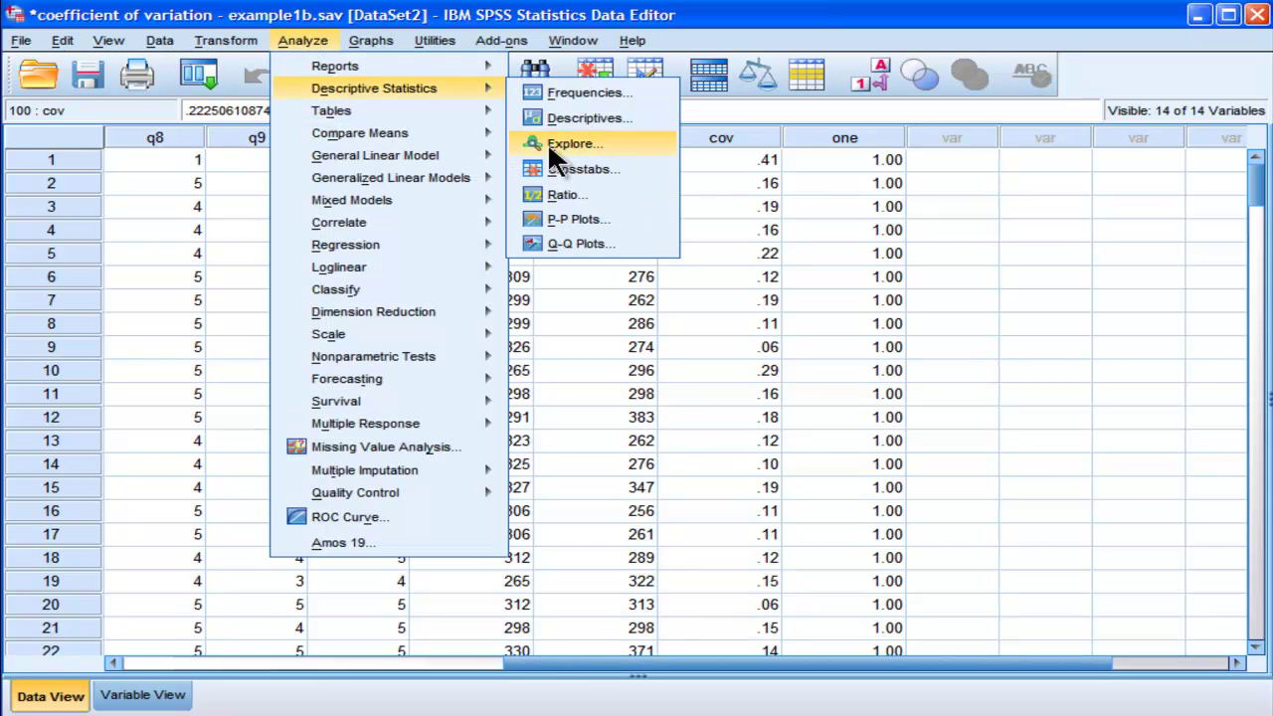
{"action": "left_click", "coordinate": [553, 196]}
{"action": "left_click", "coordinate": [707, 261]}
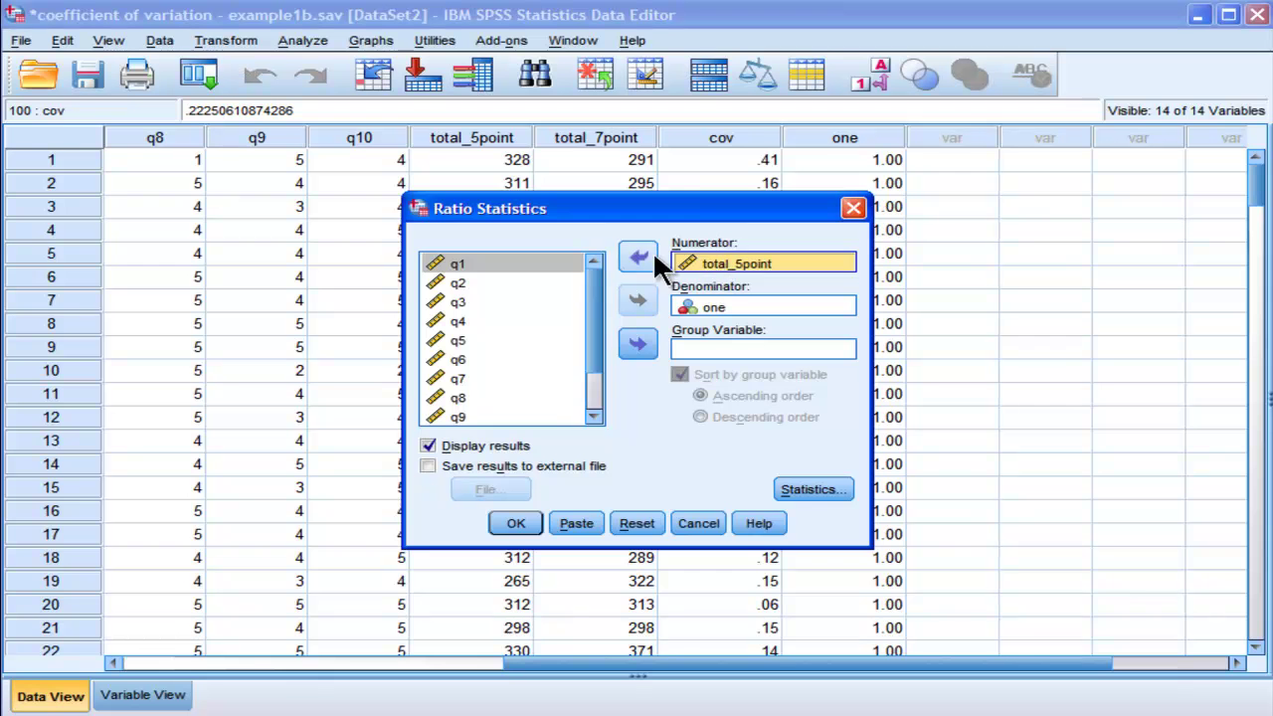
{"action": "left_click", "coordinate": [646, 256]}
{"action": "left_click", "coordinate": [594, 416]}
{"action": "left_click", "coordinate": [594, 415]}
{"action": "left_click", "coordinate": [508, 397]}
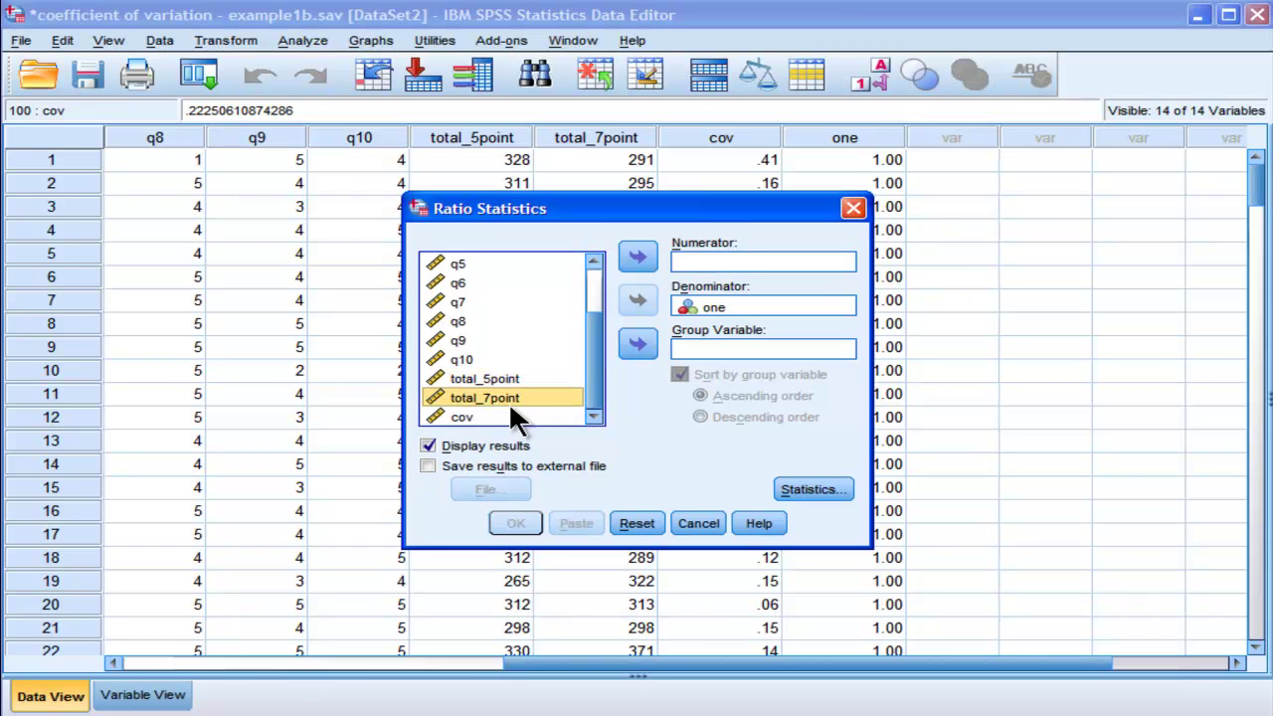
{"action": "left_click", "coordinate": [638, 257]}
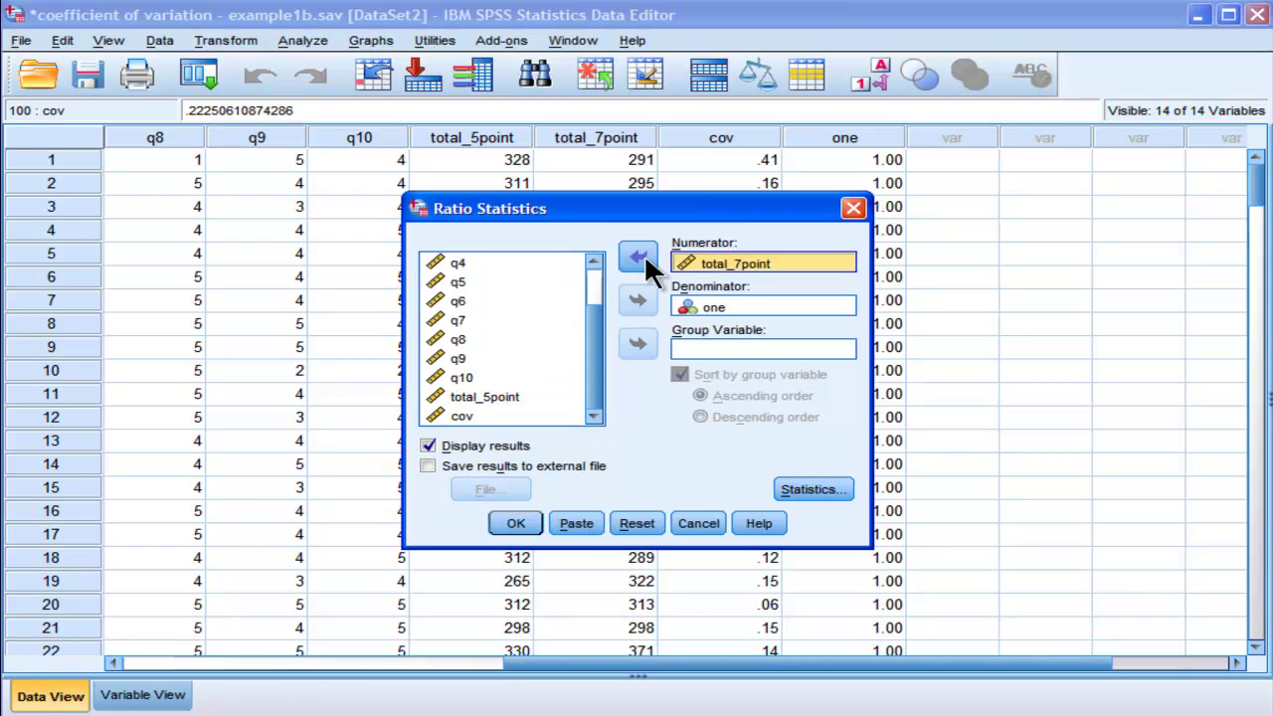
{"action": "left_click", "coordinate": [516, 523]}
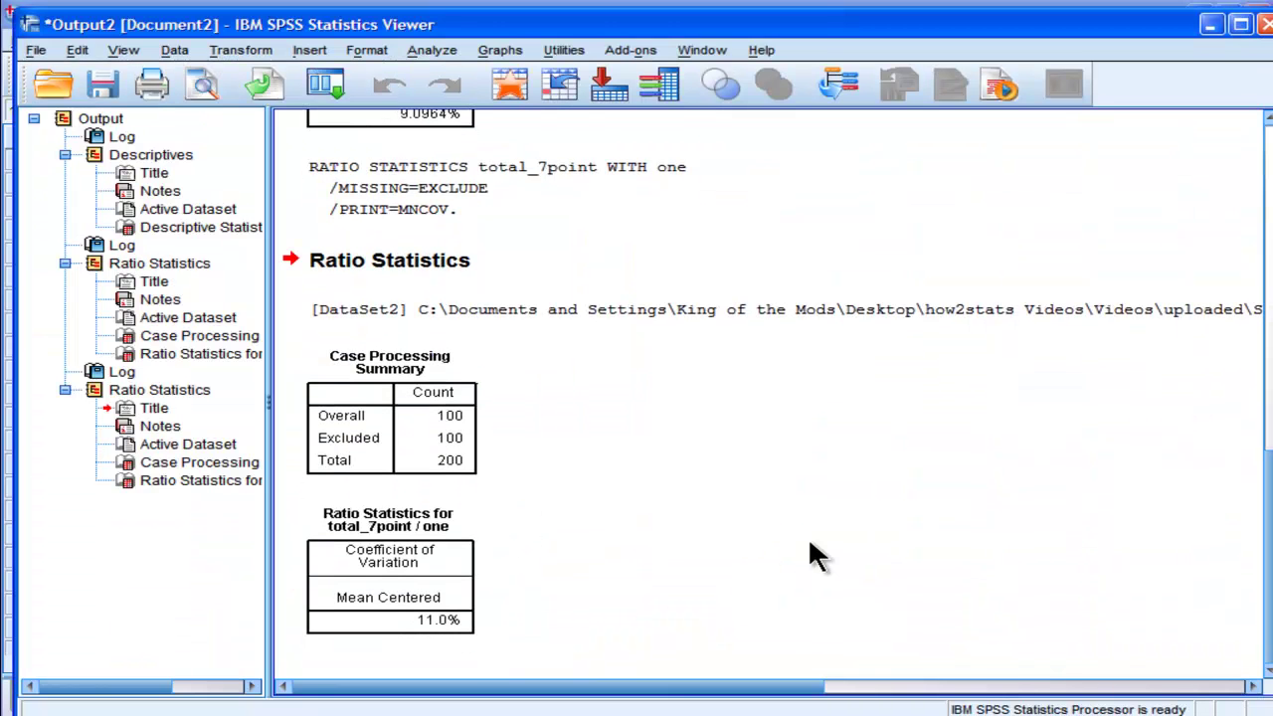
Step: Scroll the output to compare the 9.0964% and 11.0% COV tables, selecting the 11.0% one
{"action": "mouse_move", "coordinate": [1260, 559]}
{"action": "left_mouse_down"}
{"action": "mouse_move", "coordinate": [1264, 545]}
{"action": "mouse_move", "coordinate": [1264, 562]}
{"action": "left_mouse_up"}
{"action": "left_click_drag", "start_coordinate": [1270, 601], "coordinate": [1269, 563]}
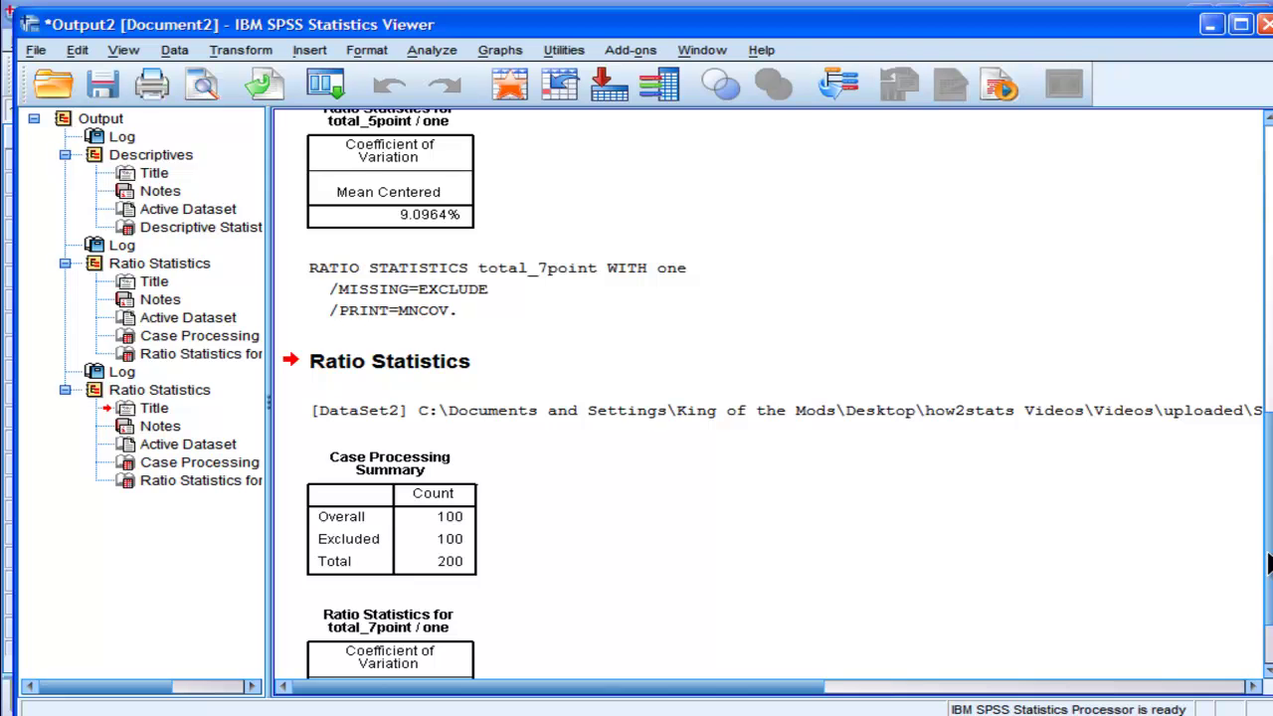
{"action": "left_click_drag", "start_coordinate": [1268, 564], "coordinate": [1268, 614]}
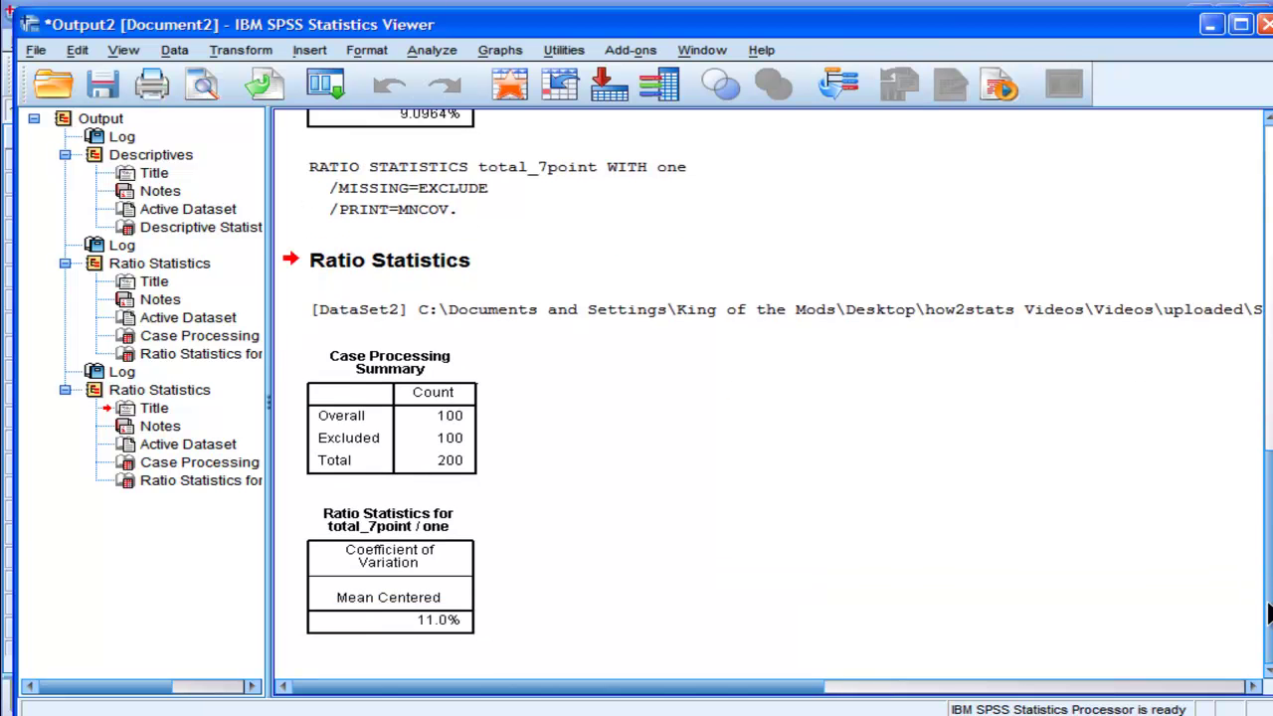
{"action": "left_click", "coordinate": [476, 621]}
{"action": "scroll", "coordinate": [1270, 614], "scroll_direction": "up", "scroll_amount": 3}
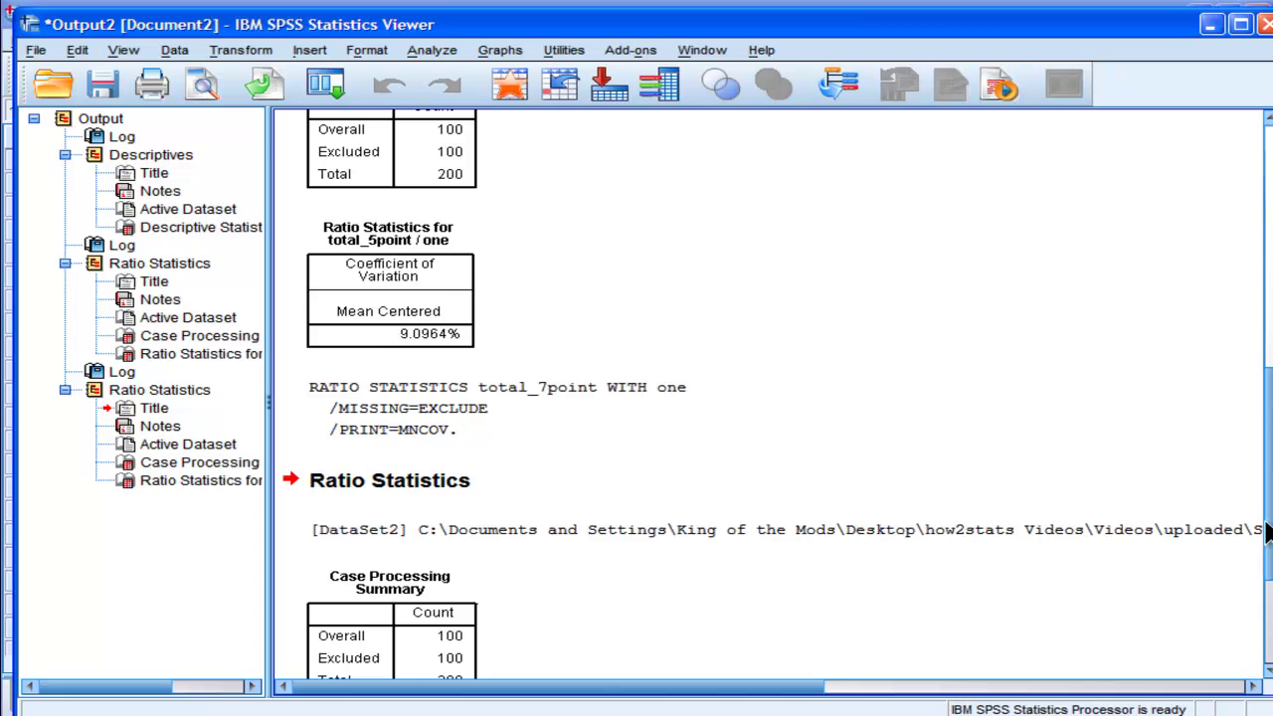
{"action": "scroll", "coordinate": [1265, 529], "scroll_direction": "down", "scroll_amount": 3}
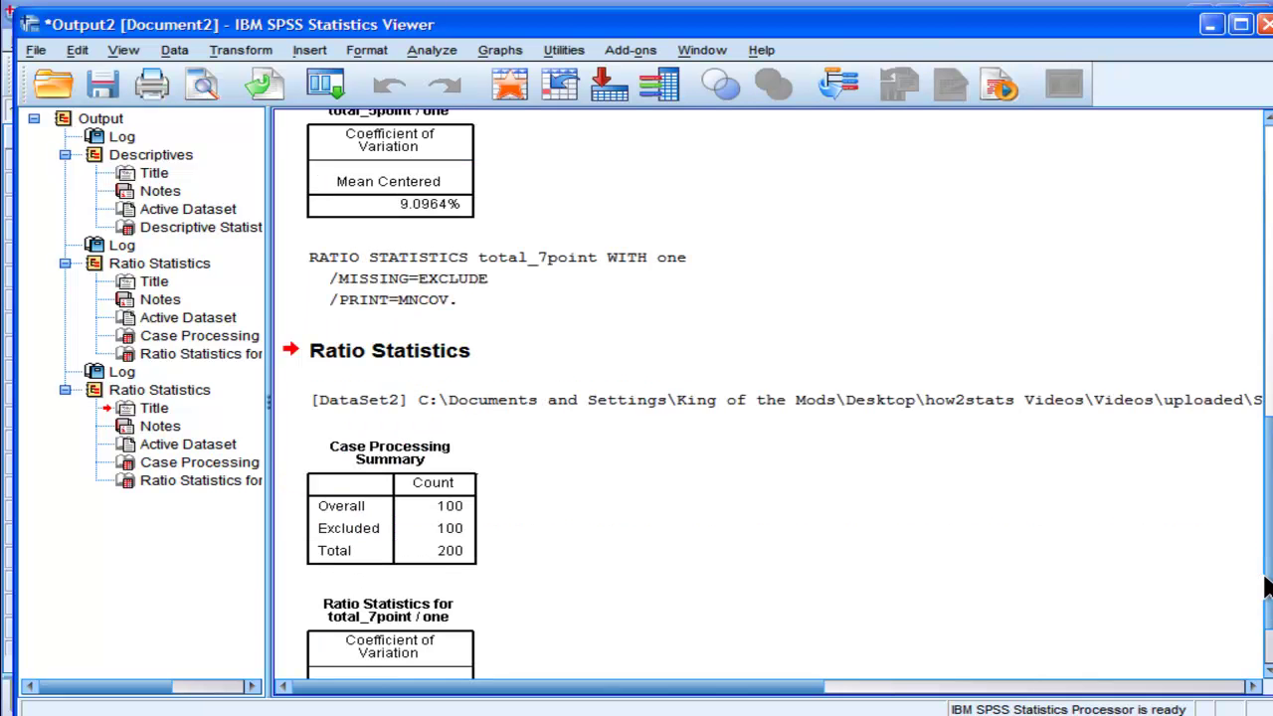
{"action": "left_click_drag", "start_coordinate": [1267, 599], "coordinate": [1267, 594]}
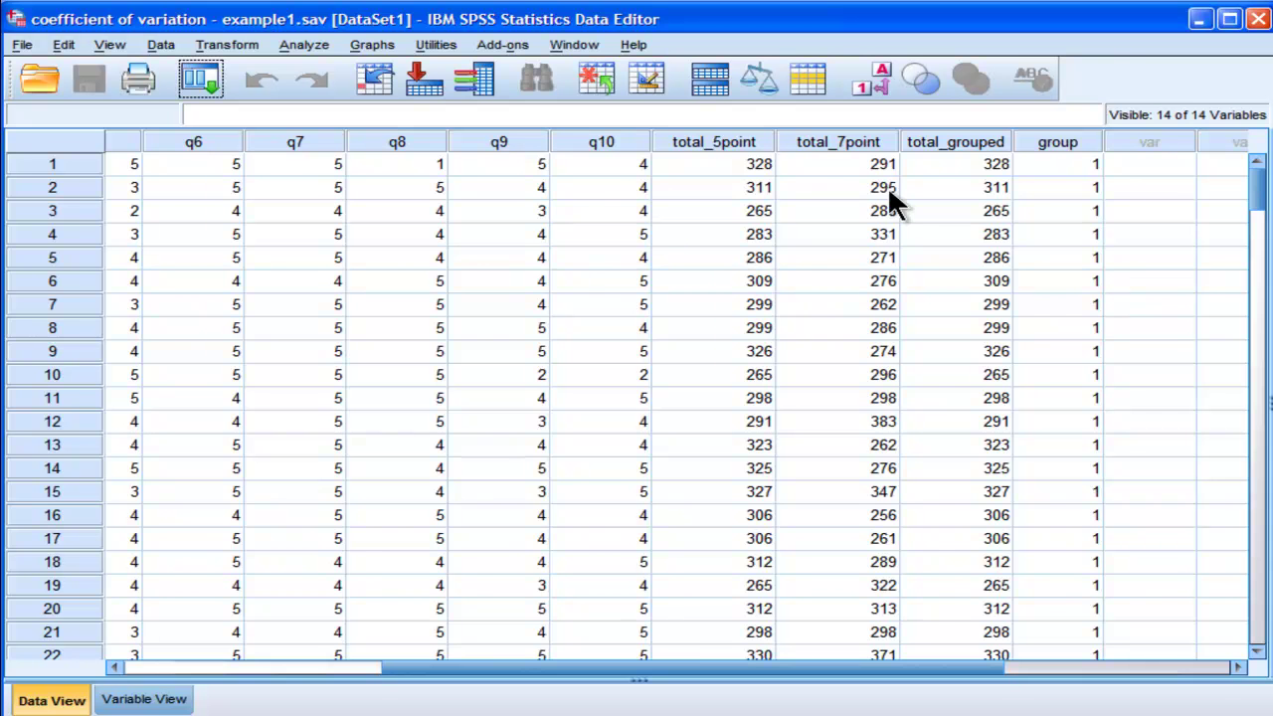
{"action": "left_click", "coordinate": [978, 139]}
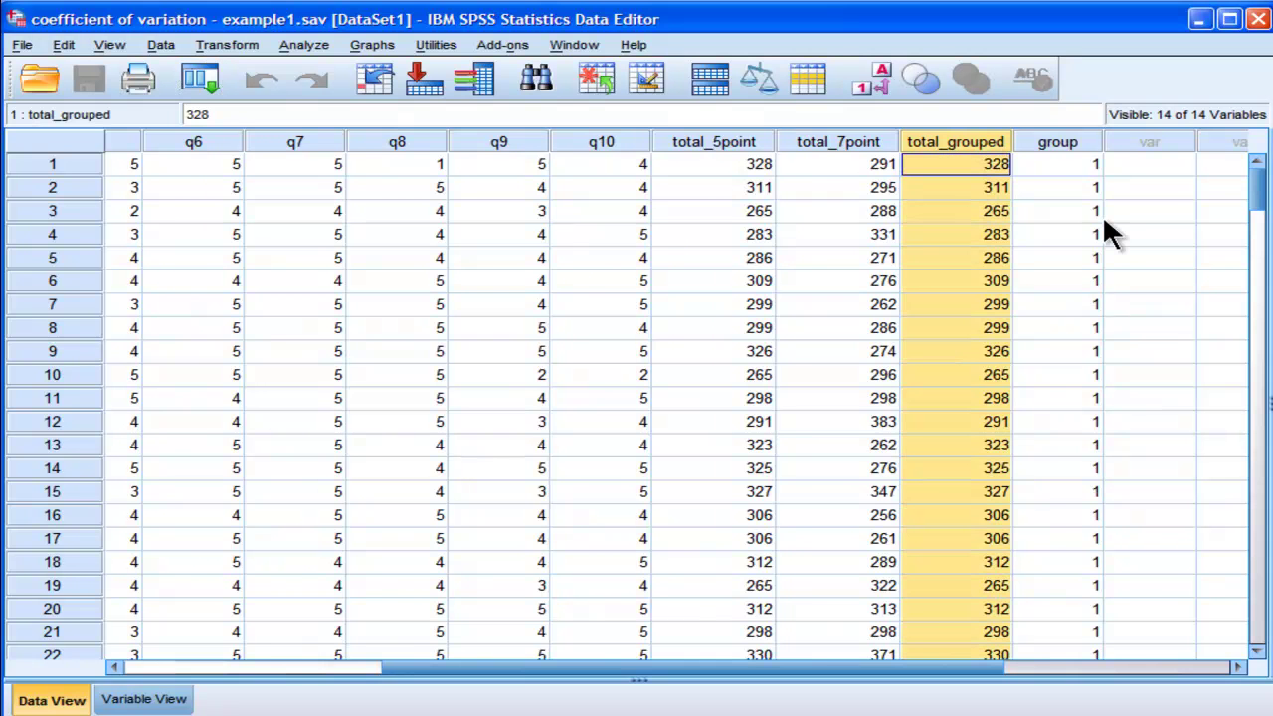
{"action": "left_click", "coordinate": [961, 162]}
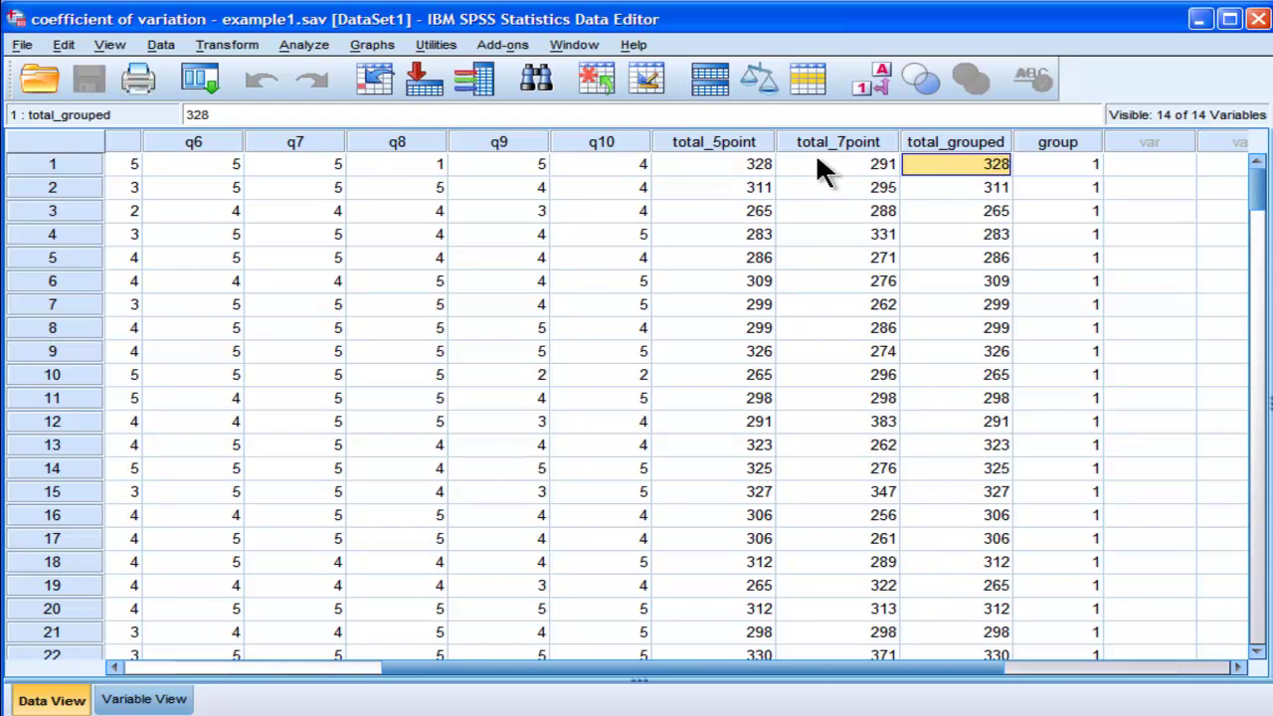
{"action": "left_click", "coordinate": [768, 141]}
{"action": "left_click", "coordinate": [875, 141]}
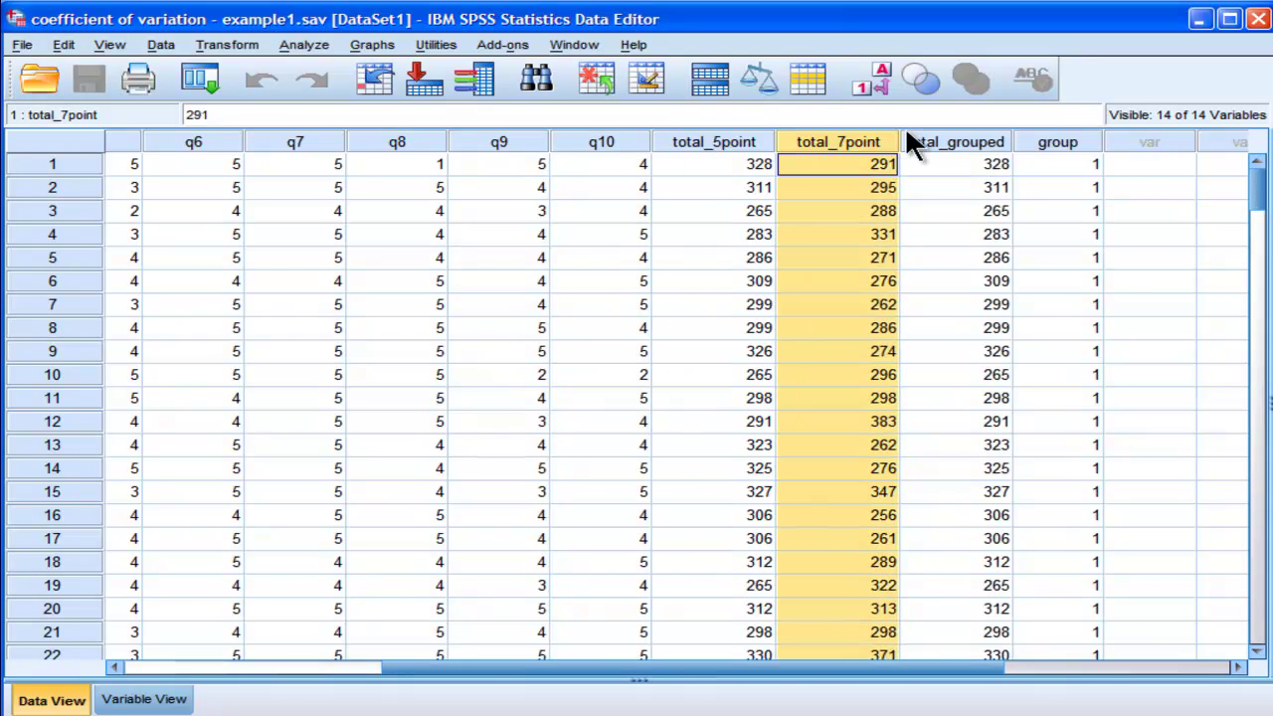
{"action": "left_click", "coordinate": [966, 142]}
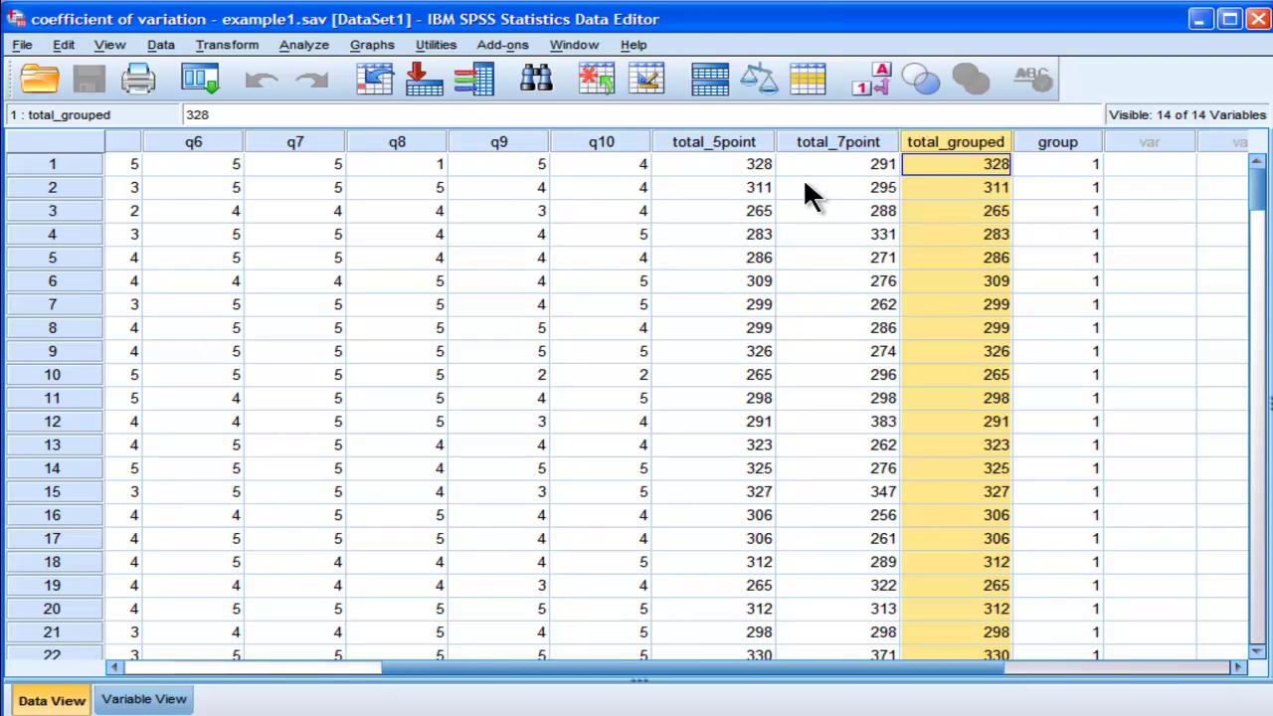
{"action": "left_click", "coordinate": [731, 159]}
{"action": "left_click_drag", "start_coordinate": [733, 157], "coordinate": [740, 305]}
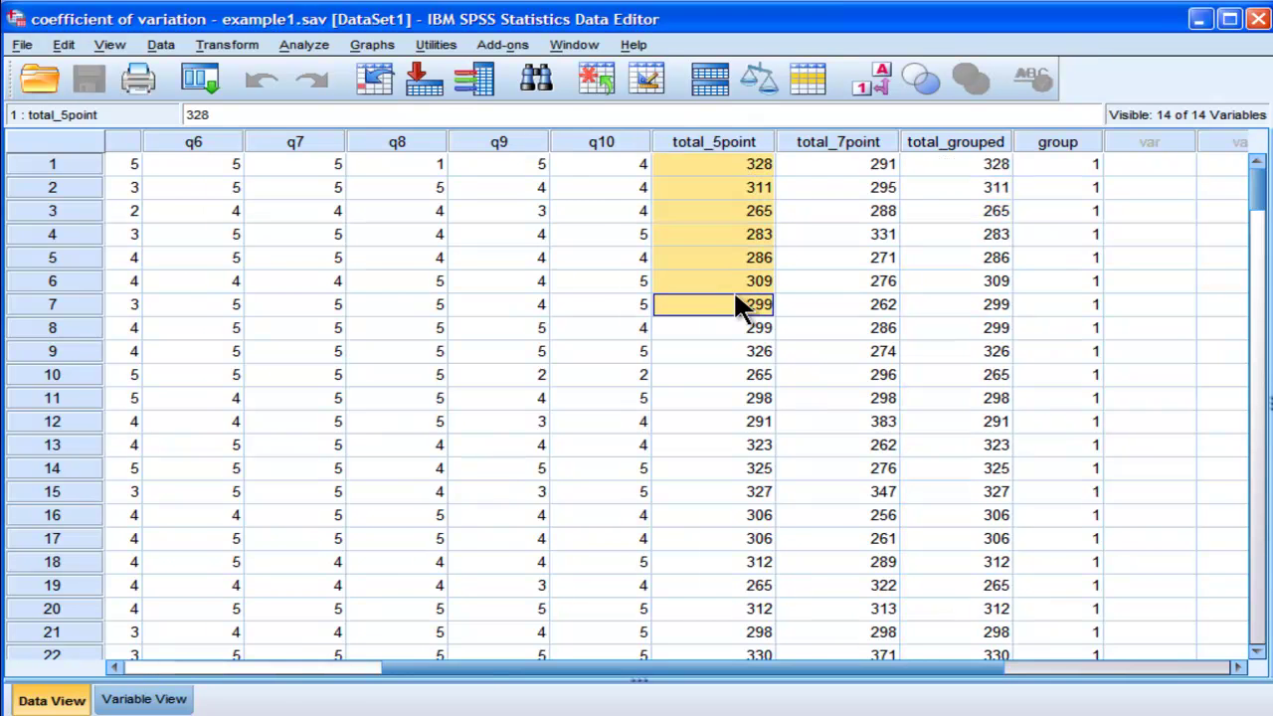
{"action": "left_click_drag", "start_coordinate": [977, 161], "coordinate": [978, 341]}
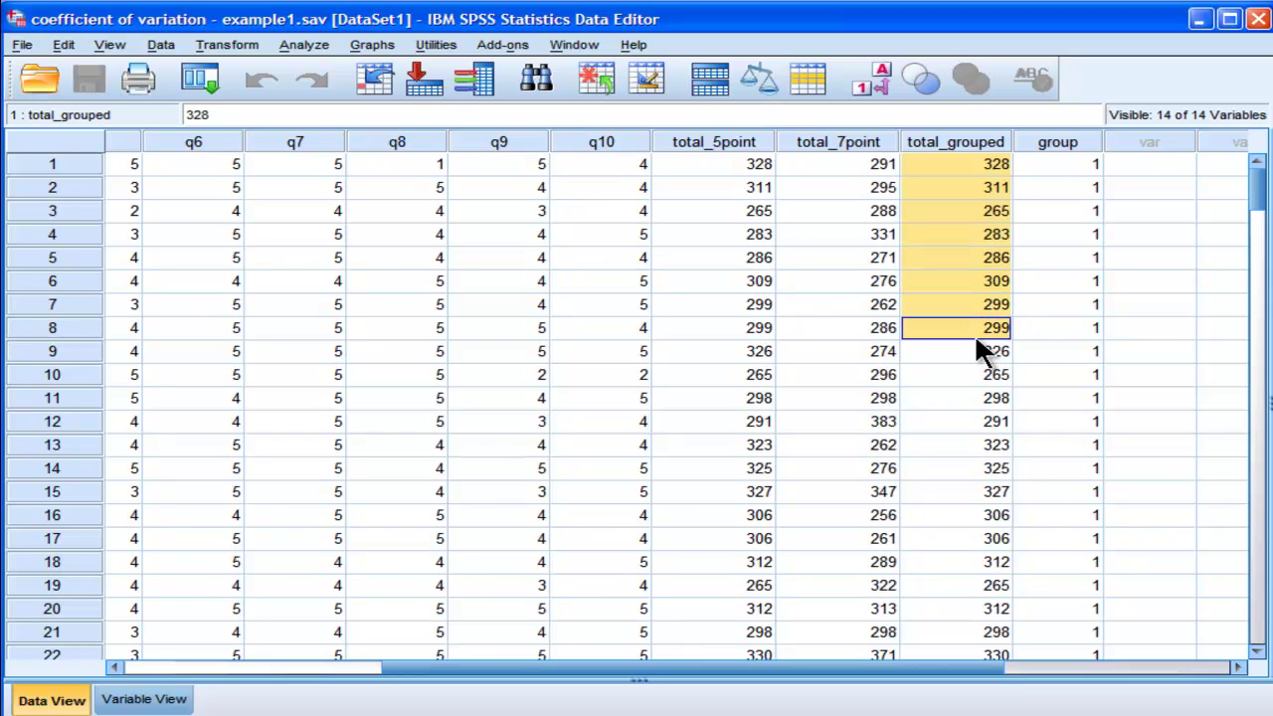
{"action": "left_click", "coordinate": [853, 141]}
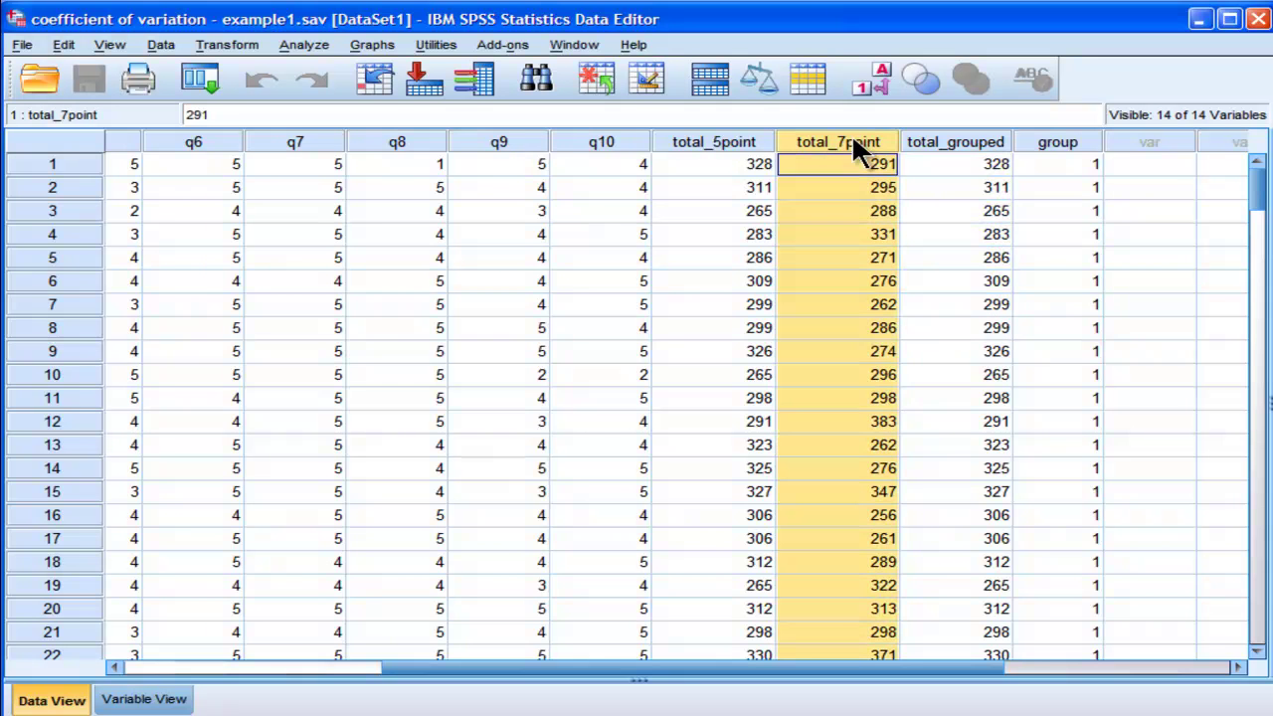
{"action": "left_click_drag", "start_coordinate": [1259, 193], "coordinate": [1259, 385]}
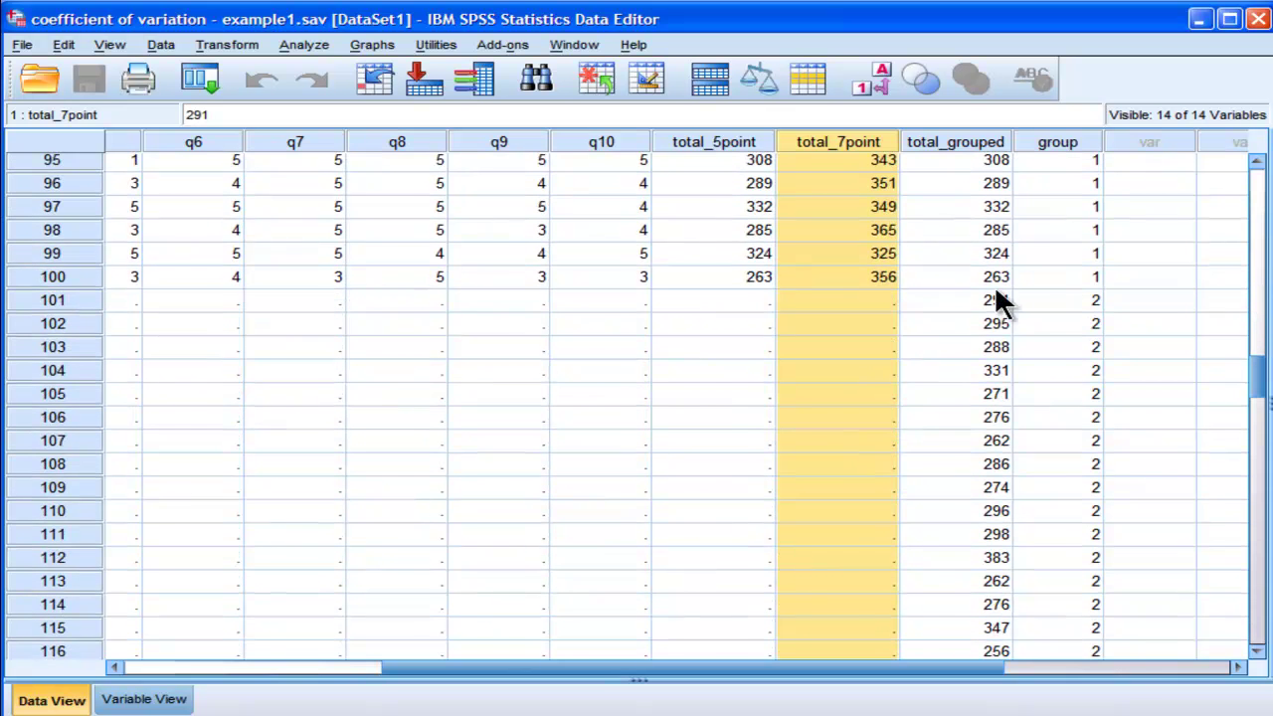
{"action": "left_click_drag", "start_coordinate": [980, 292], "coordinate": [989, 348]}
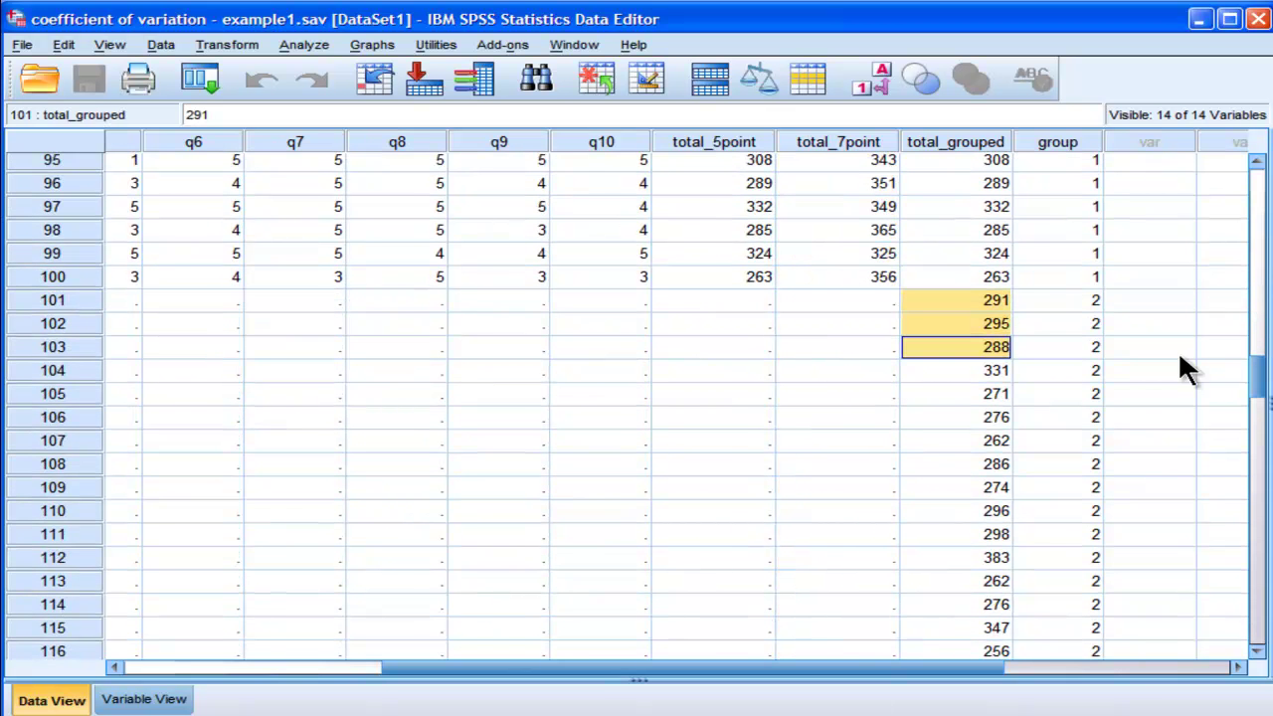
{"action": "left_click_drag", "start_coordinate": [1255, 386], "coordinate": [1242, 148]}
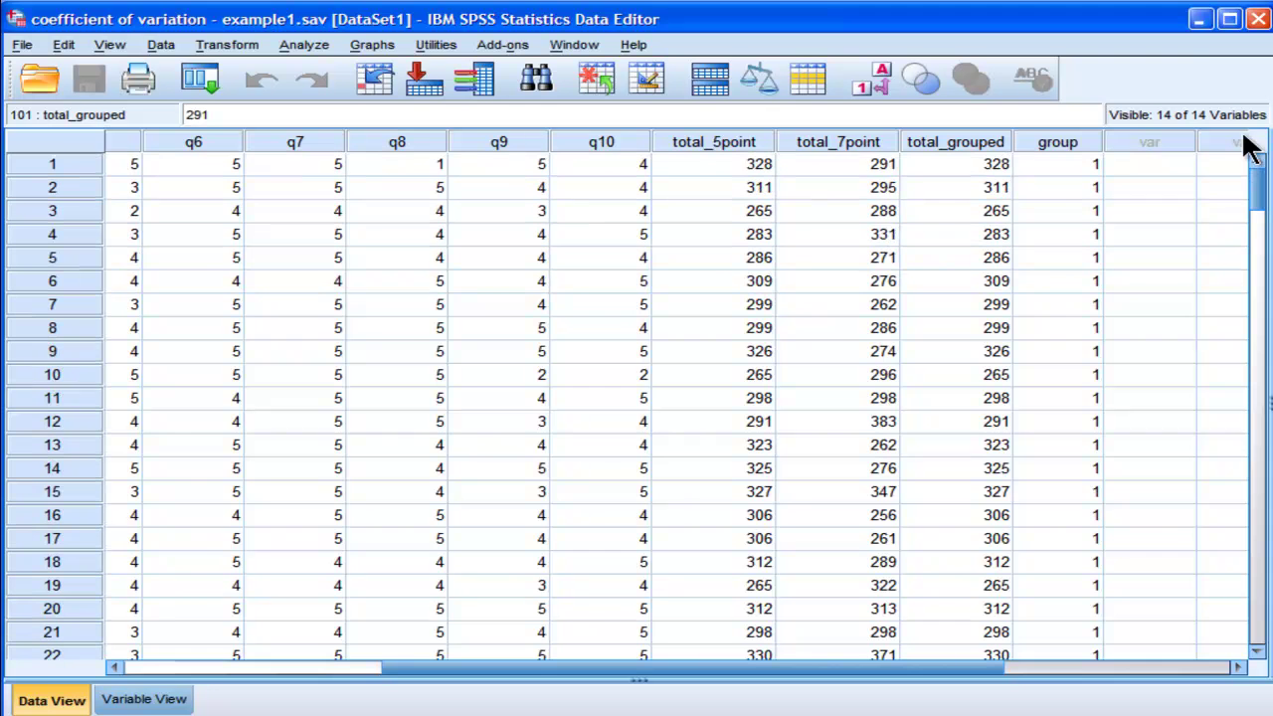
{"action": "left_click_drag", "start_coordinate": [896, 168], "coordinate": [843, 237]}
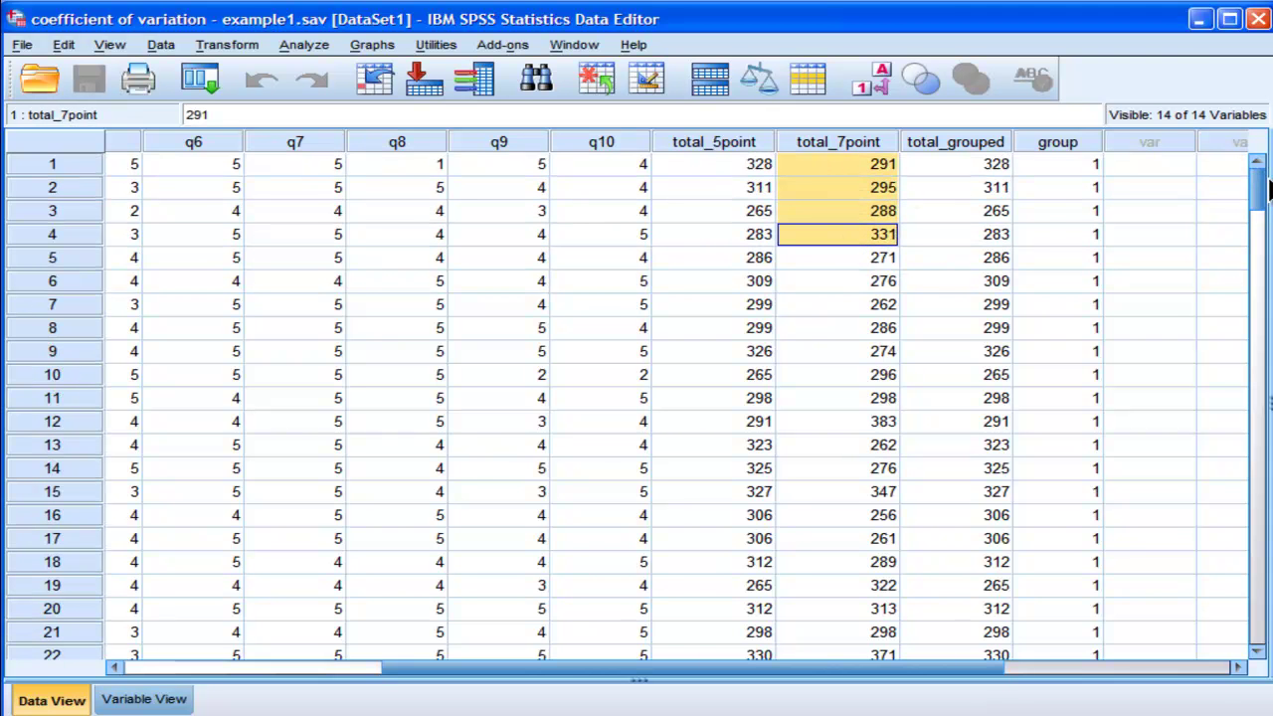
{"action": "left_click_drag", "start_coordinate": [1256, 189], "coordinate": [1260, 358]}
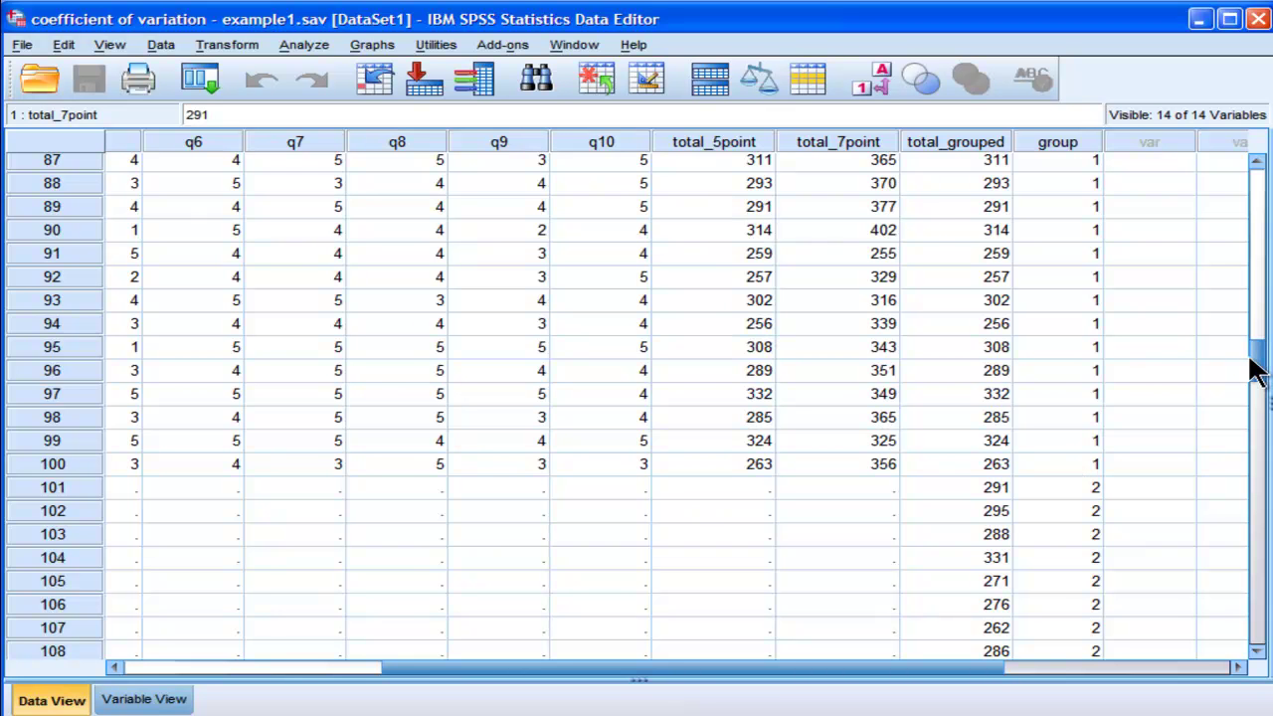
{"action": "left_click_drag", "start_coordinate": [1258, 370], "coordinate": [1242, 162]}
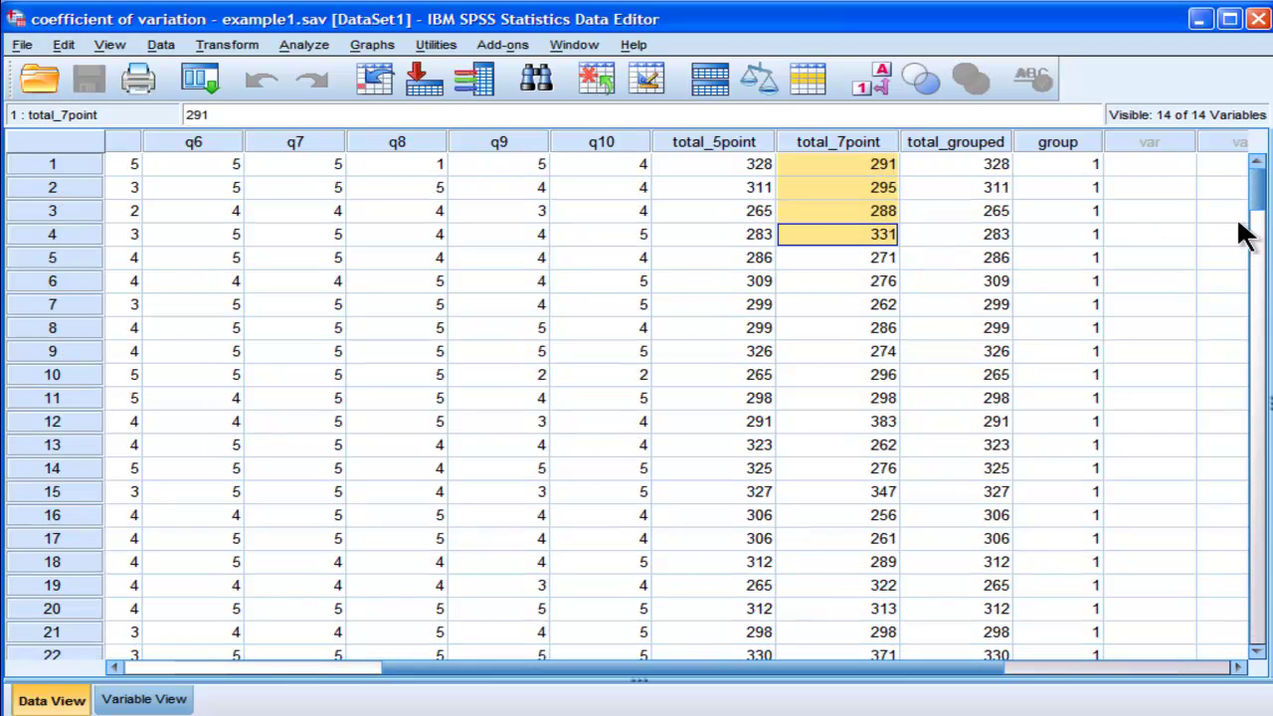
{"action": "scroll", "coordinate": [1256, 279], "scroll_direction": "down", "scroll_amount": 4}
{"action": "left_click_drag", "start_coordinate": [1256, 216], "coordinate": [1242, 167]}
{"action": "left_click", "coordinate": [995, 301]}
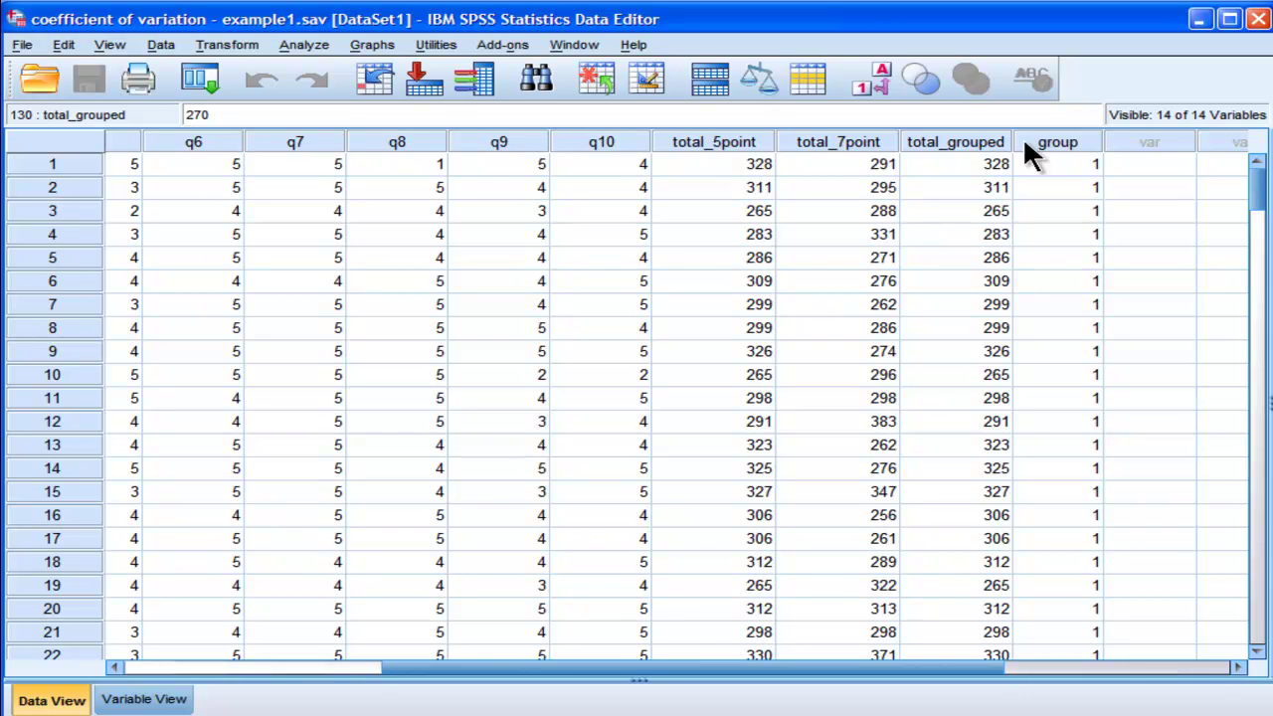
{"action": "left_click", "coordinate": [960, 163]}
{"action": "left_click", "coordinate": [940, 188]}
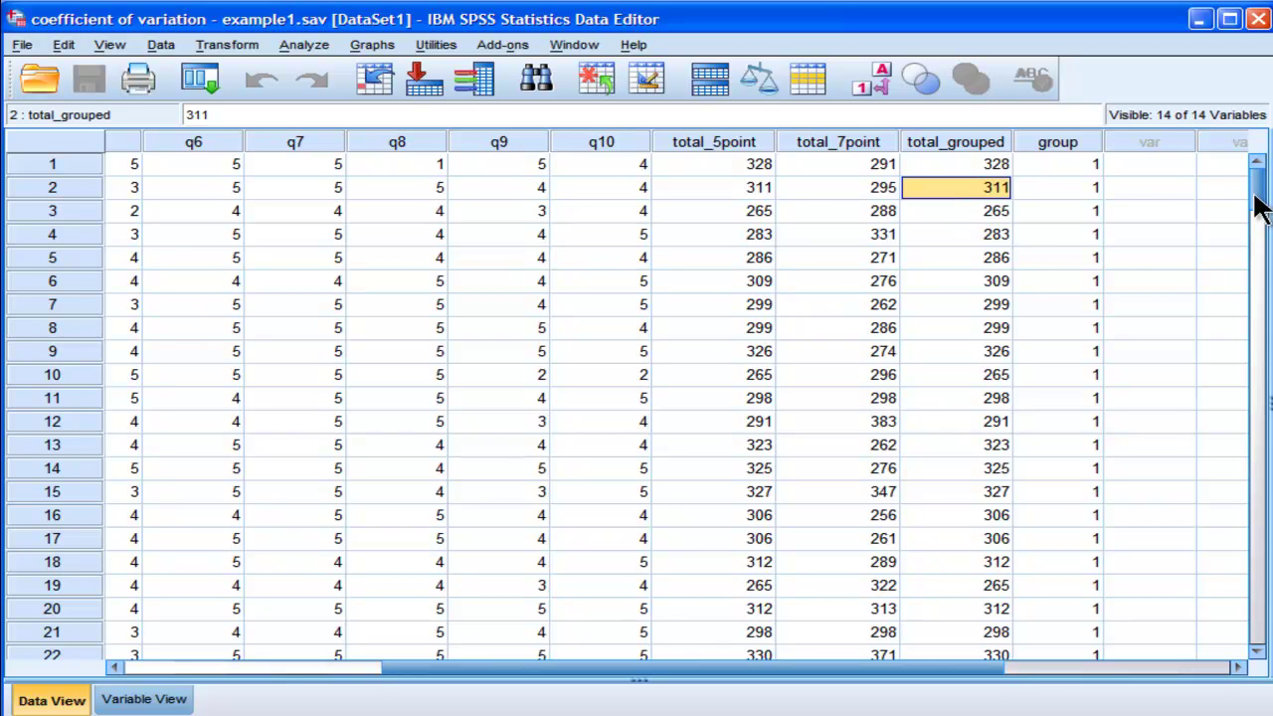
{"action": "left_click_drag", "start_coordinate": [1254, 196], "coordinate": [1259, 170]}
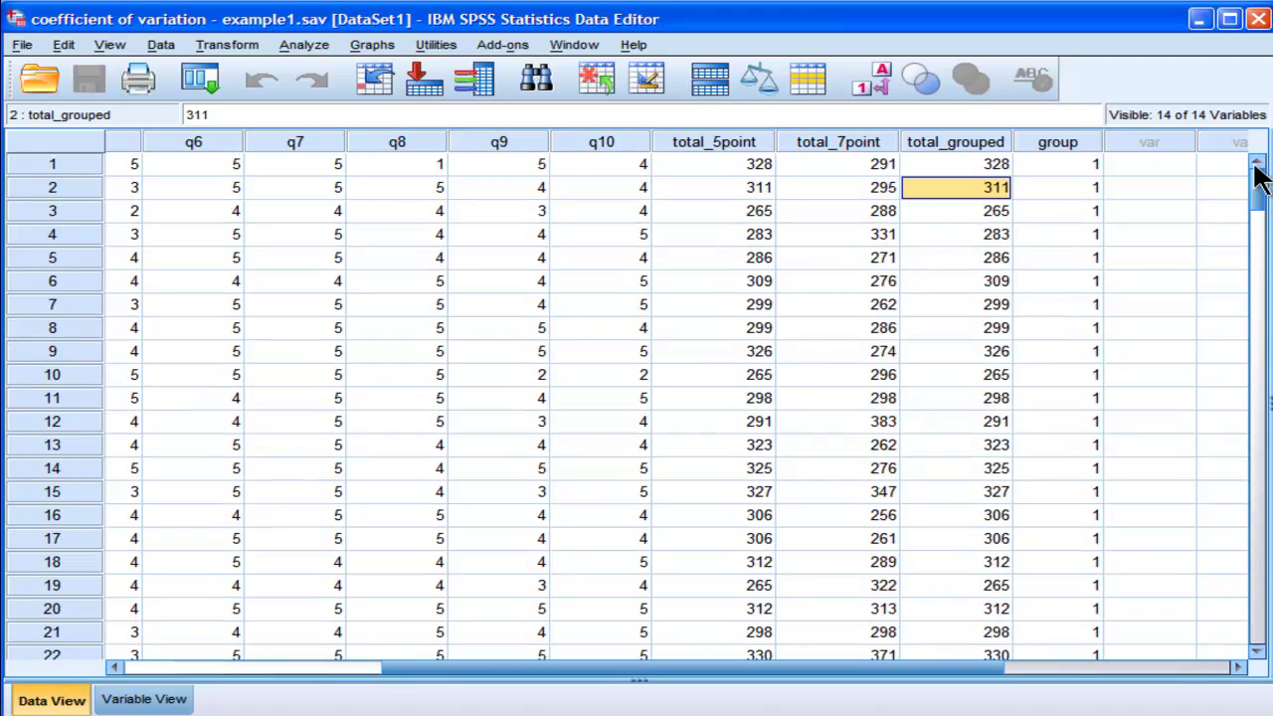
{"action": "left_click", "coordinate": [982, 163]}
{"action": "left_click", "coordinate": [981, 142]}
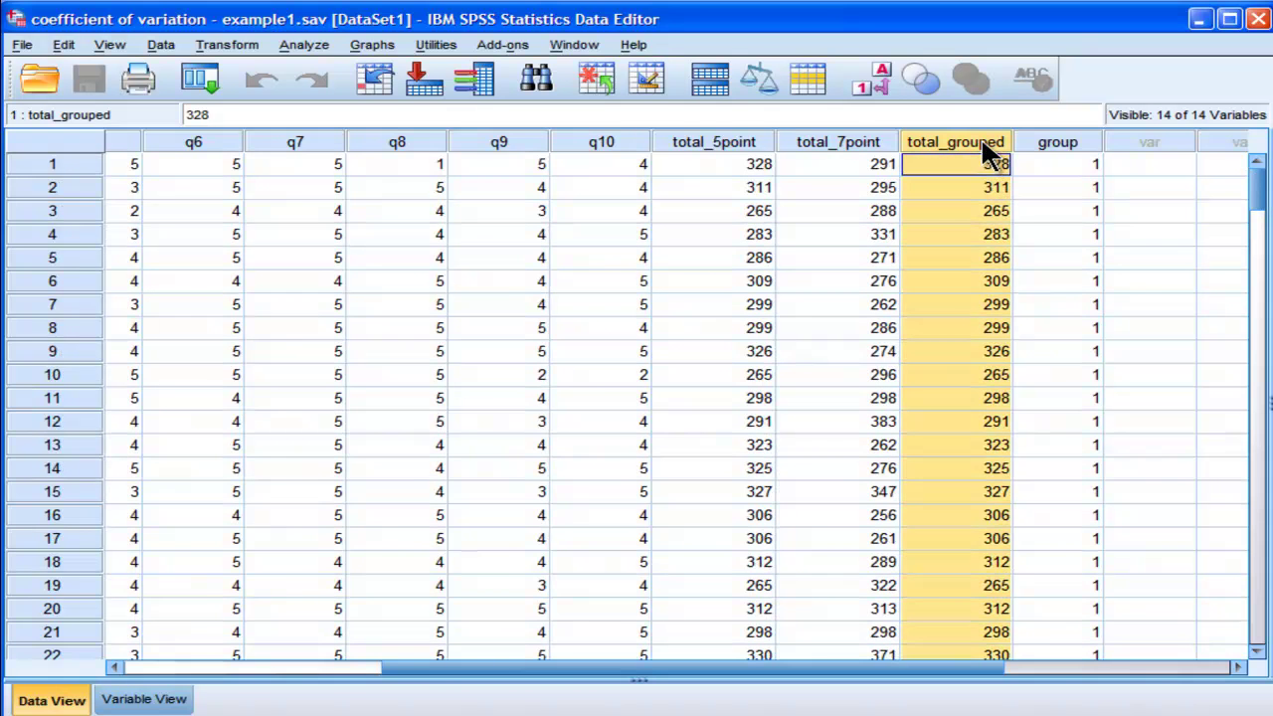
{"action": "left_click", "coordinate": [982, 165]}
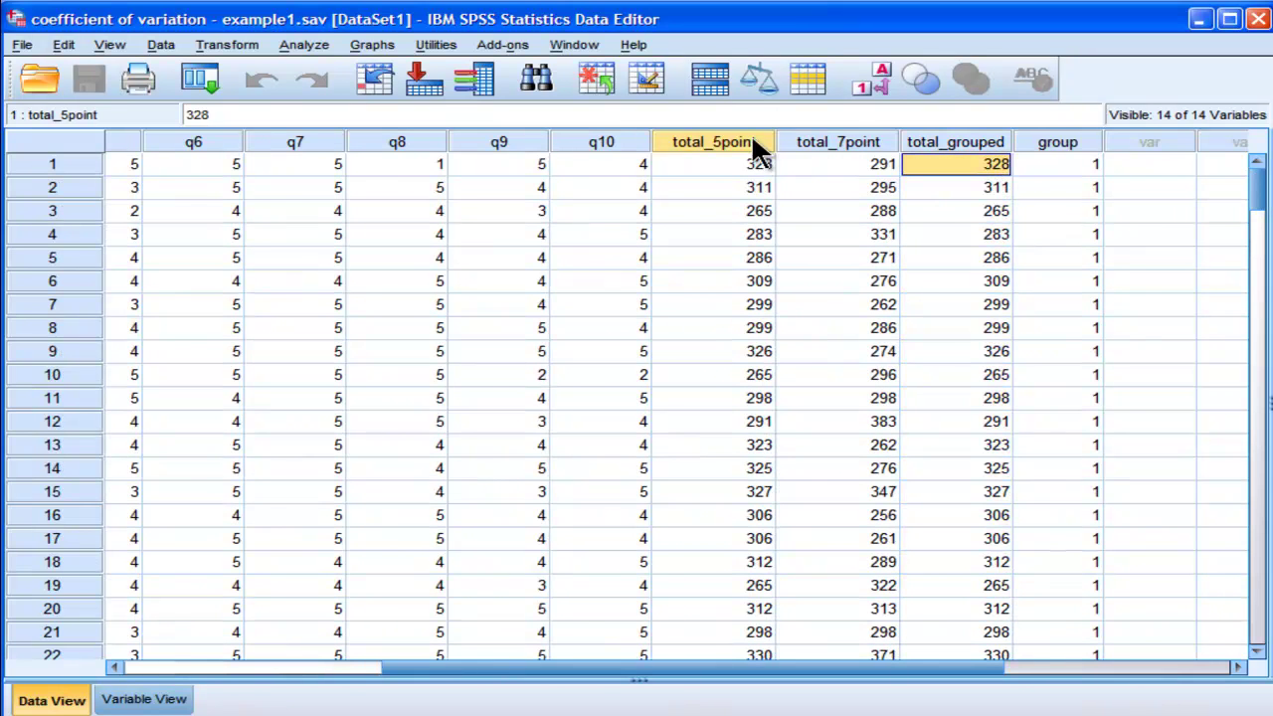
{"action": "left_click_drag", "start_coordinate": [753, 141], "coordinate": [790, 142]}
{"action": "left_click", "coordinate": [747, 165]}
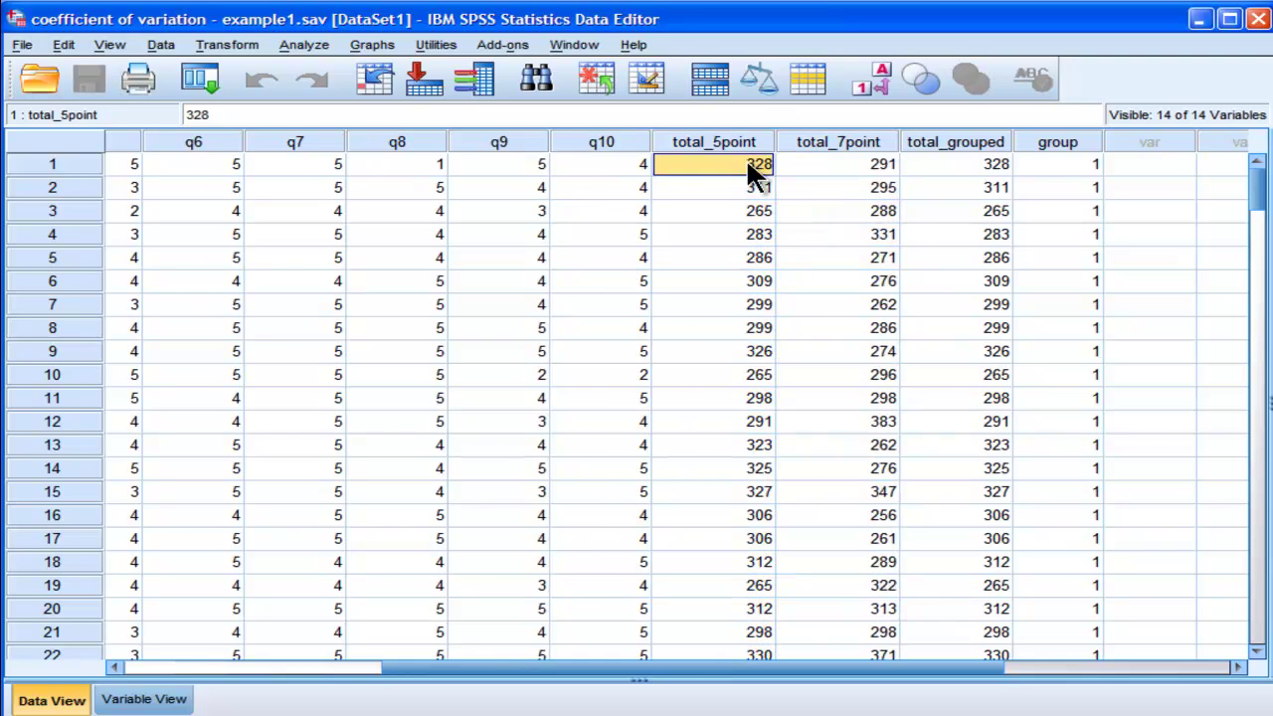
{"action": "left_click", "coordinate": [1064, 139]}
{"action": "mouse_move", "coordinate": [1258, 189]}
{"action": "left_mouse_down"}
{"action": "mouse_move", "coordinate": [1255, 435]}
{"action": "mouse_move", "coordinate": [1250, 165]}
{"action": "left_mouse_up"}
{"action": "left_click", "coordinate": [1060, 323]}
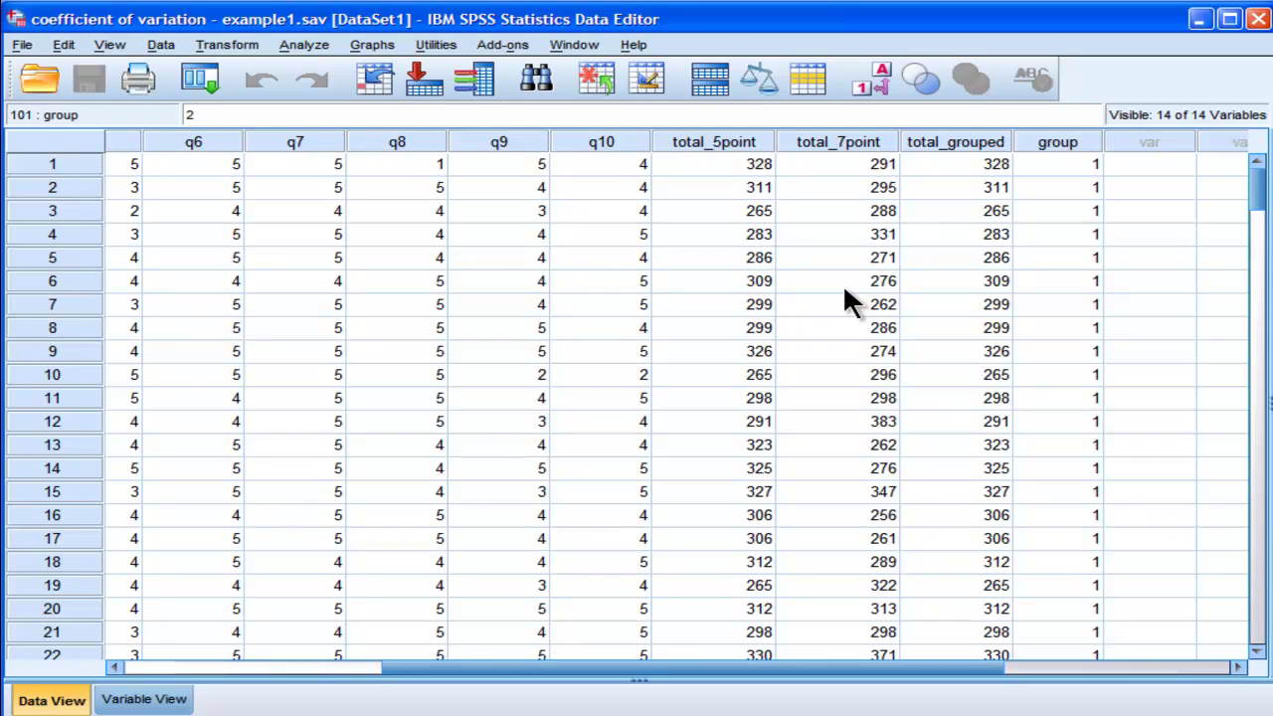
Step: Select the total_5point and total_7point columns in example1b.sav and scroll the view
{"action": "left_click", "coordinate": [733, 142]}
{"action": "left_click", "coordinate": [850, 142]}
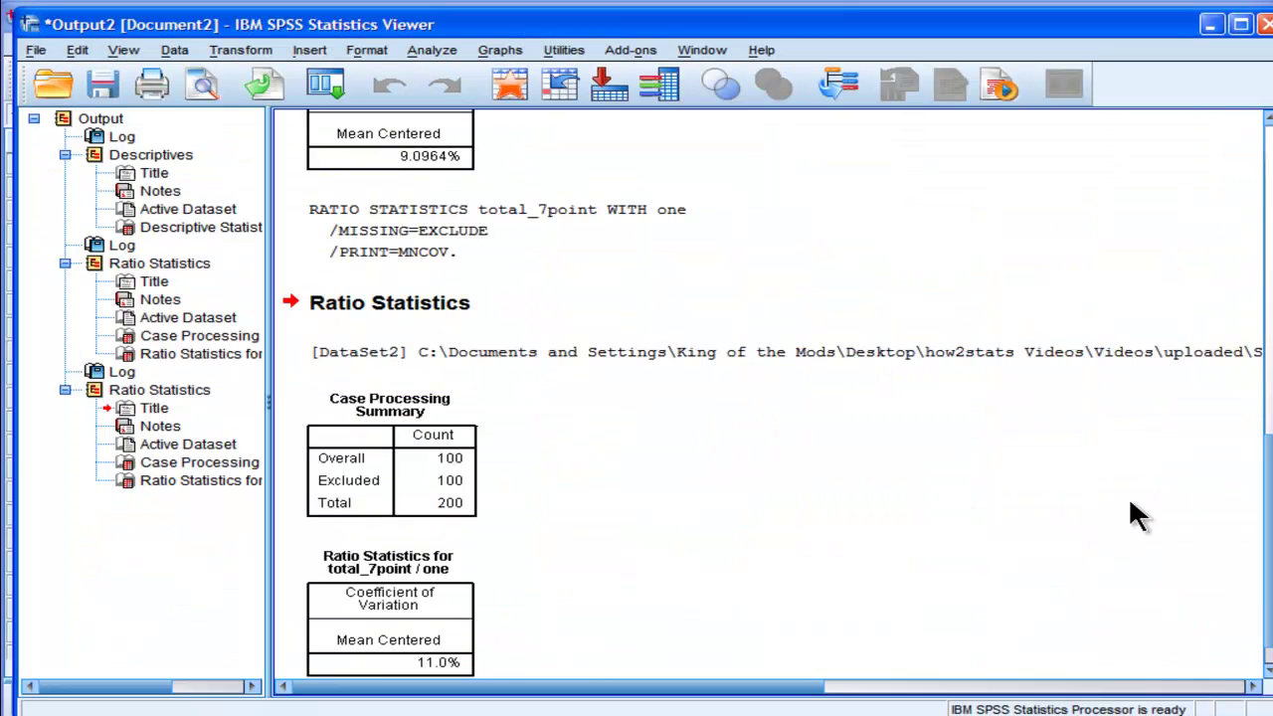
{"action": "left_click_drag", "start_coordinate": [1259, 591], "coordinate": [1230, 307]}
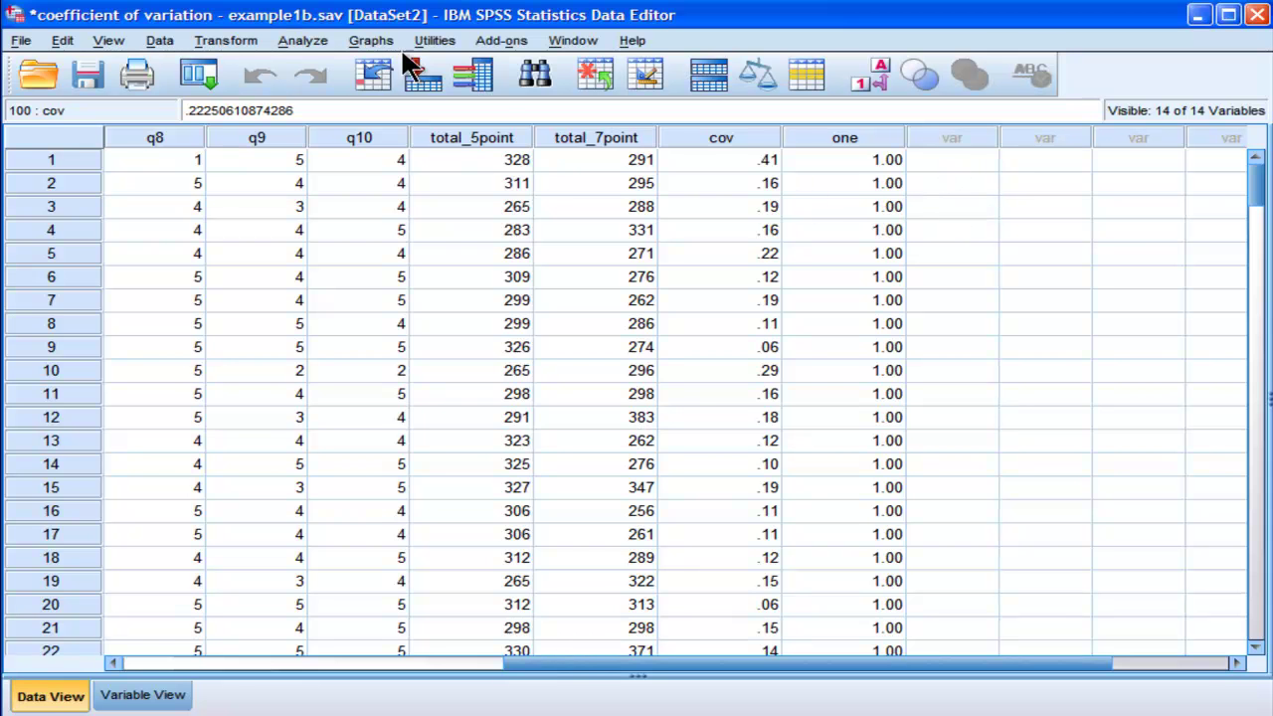
Step: Open and cancel Data > Aggregate, then close example1b.sav choosing not to save
{"action": "left_click", "coordinate": [209, 42]}
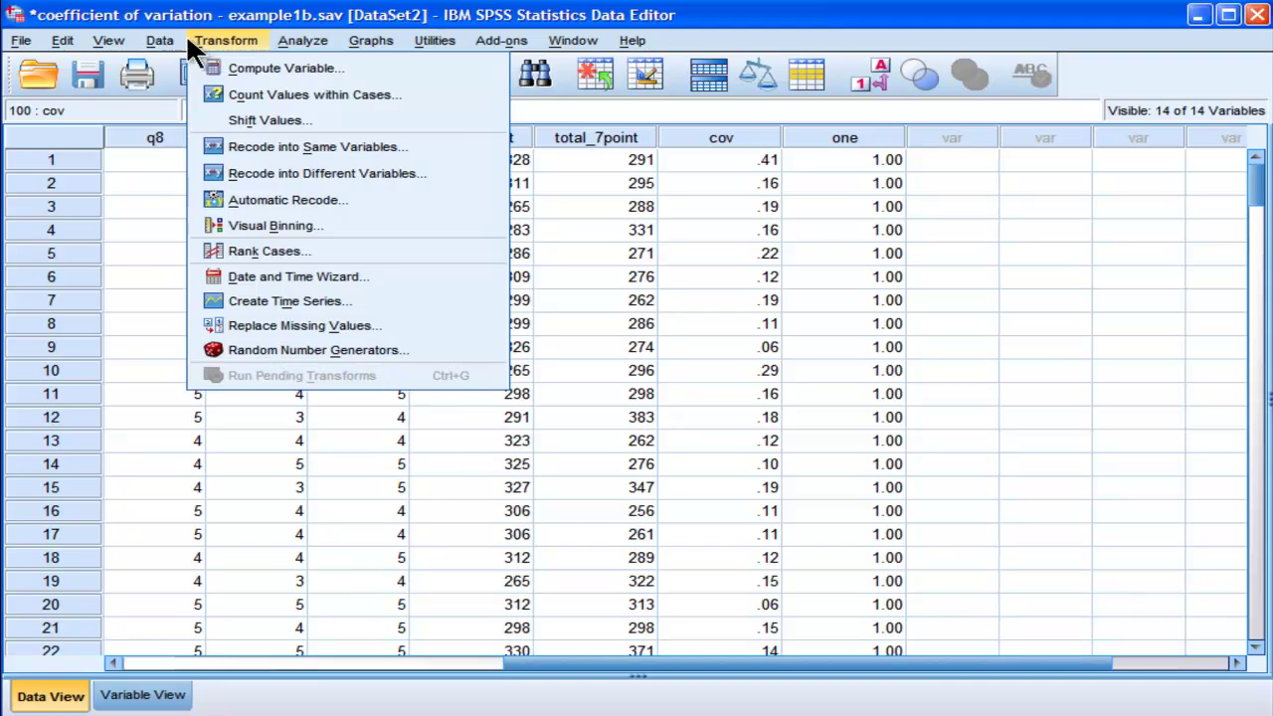
{"action": "left_click", "coordinate": [159, 39]}
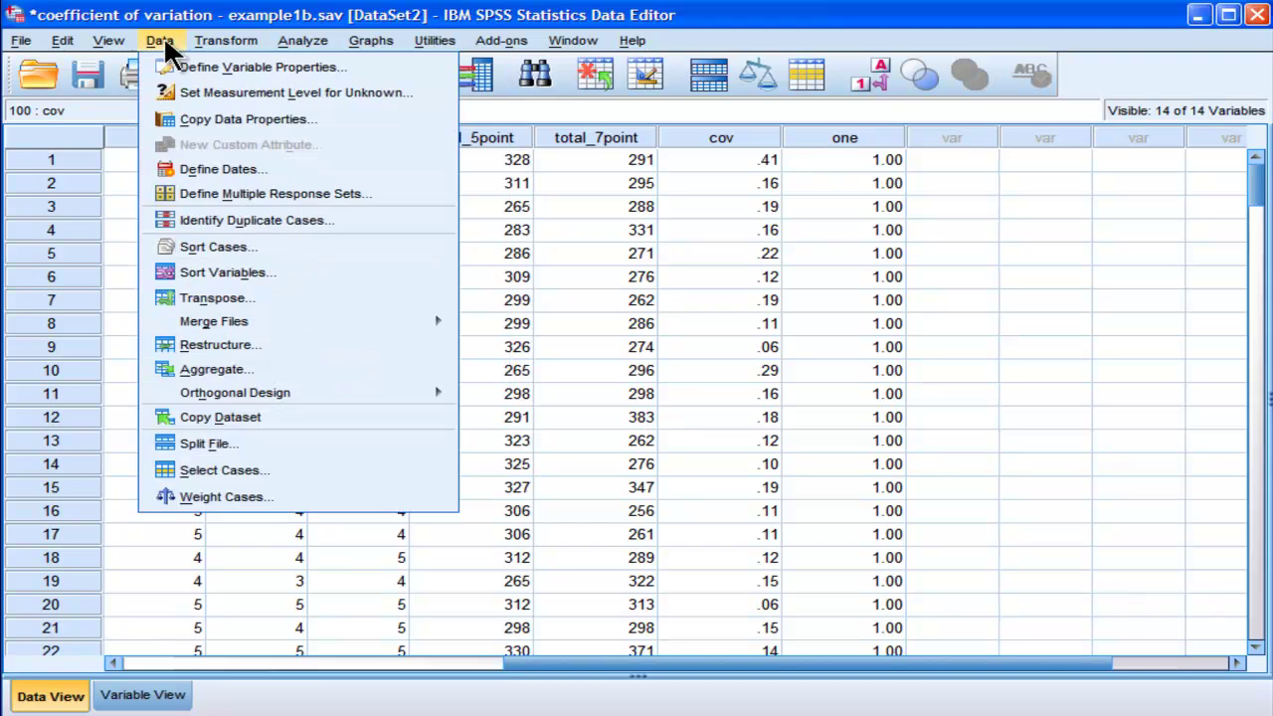
{"action": "left_click", "coordinate": [236, 367]}
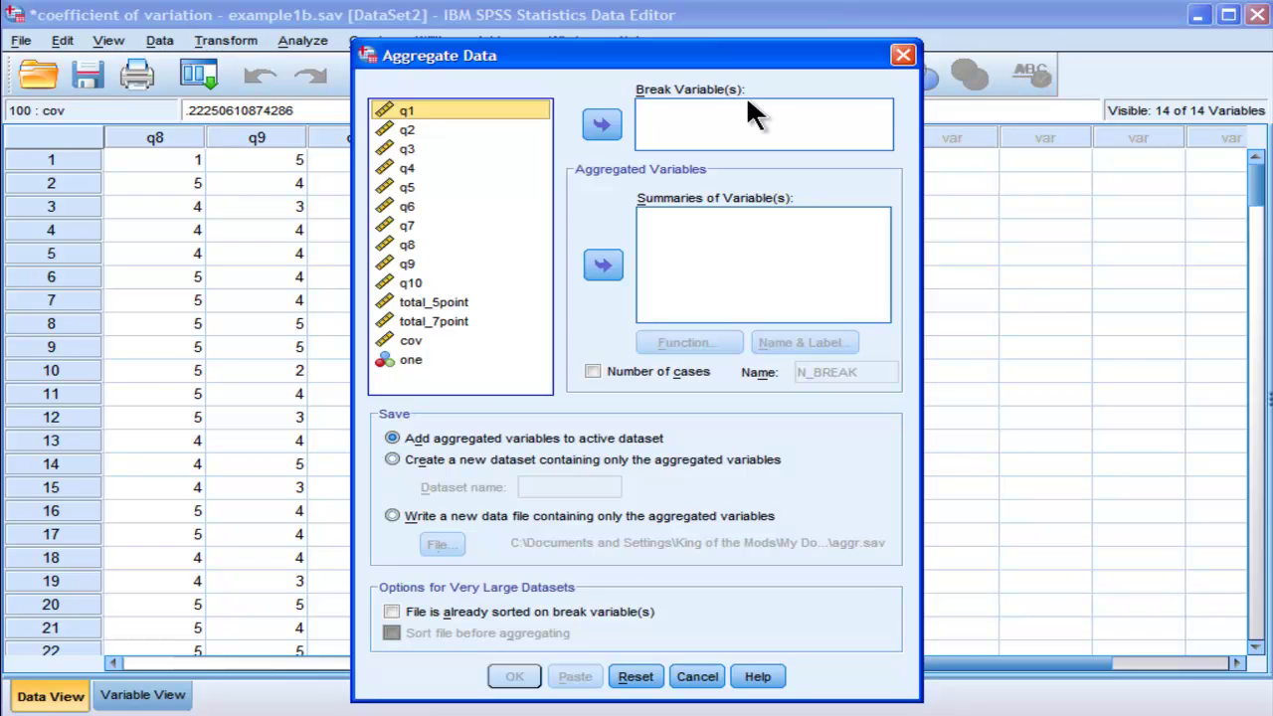
{"action": "left_click", "coordinate": [902, 55]}
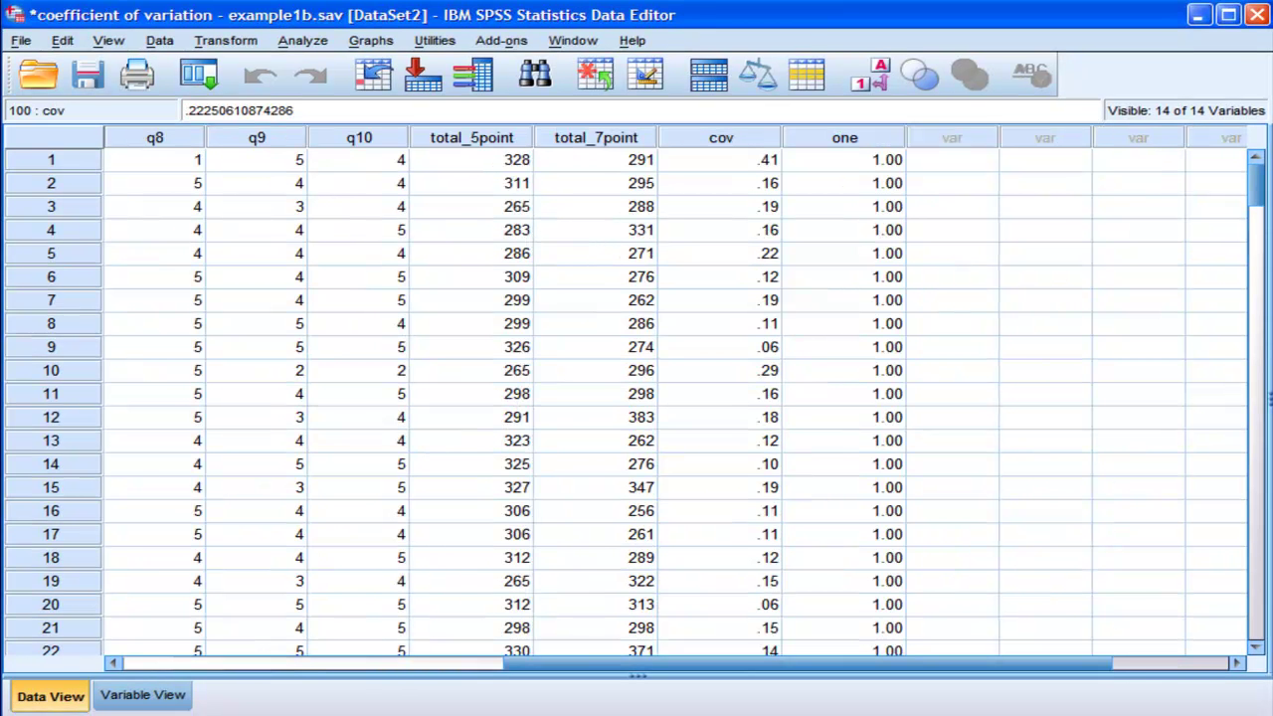
{"action": "left_click", "coordinate": [1256, 14]}
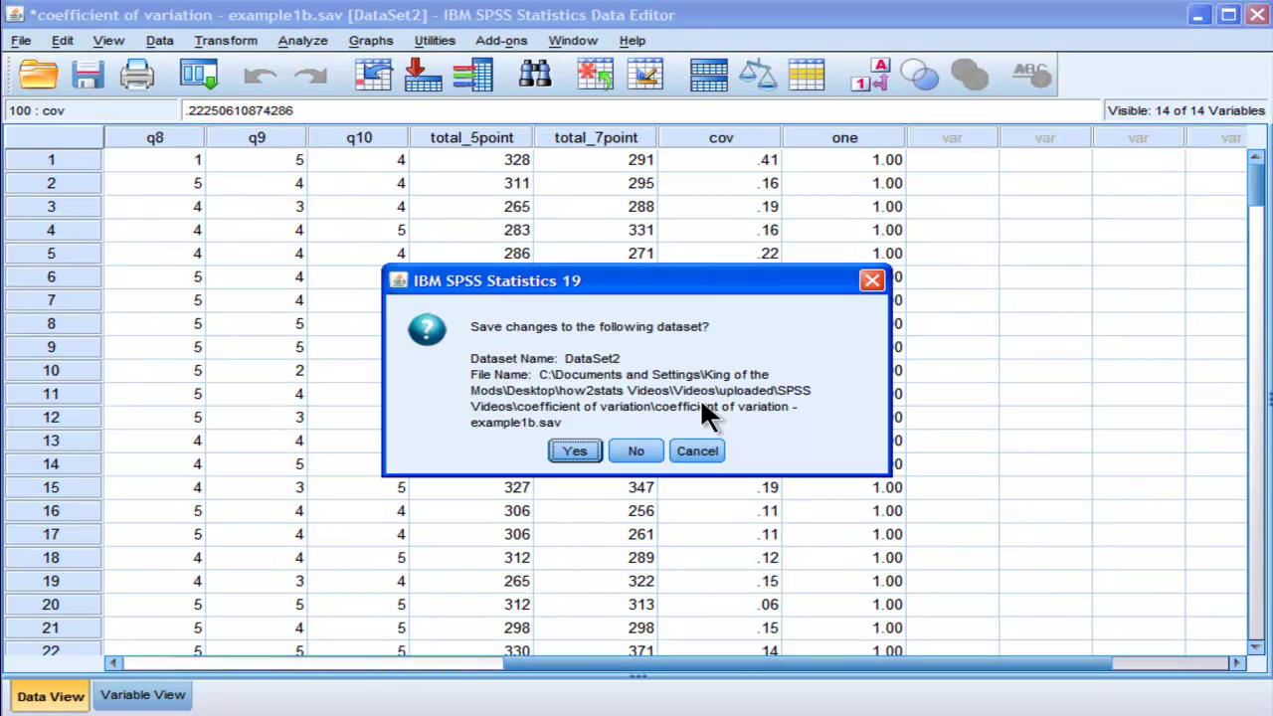
{"action": "left_click", "coordinate": [640, 449]}
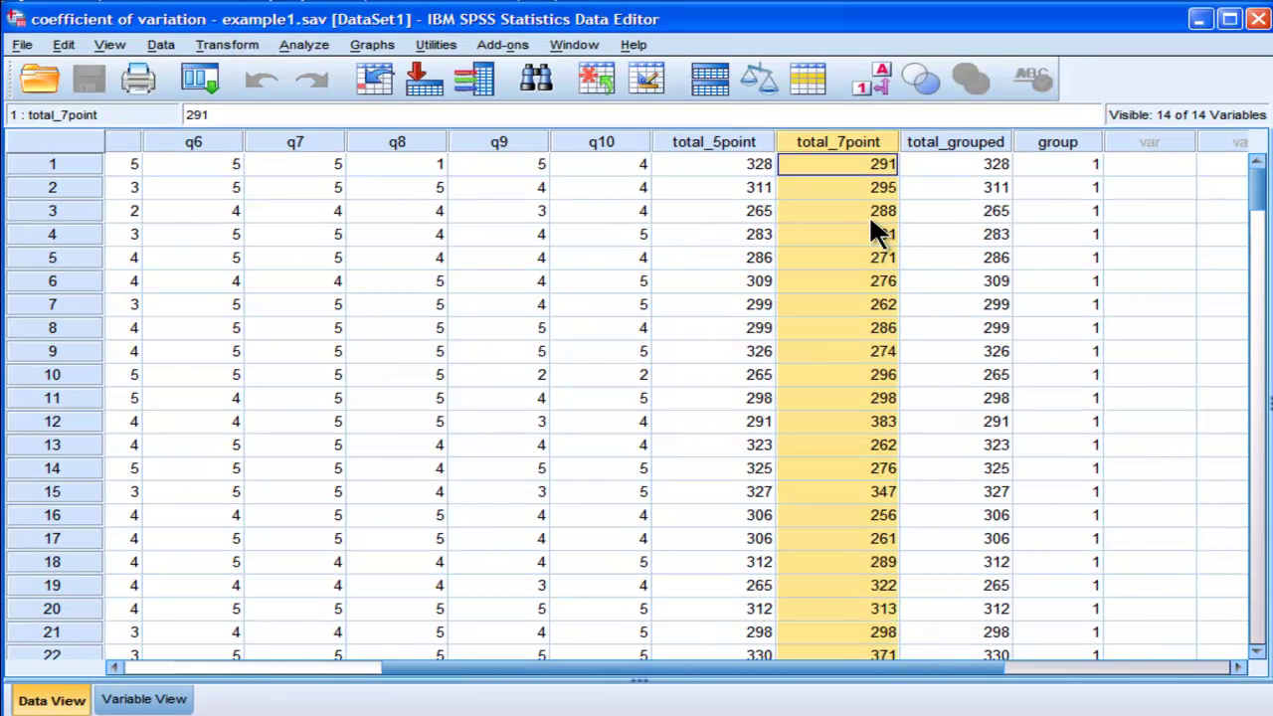
Step: In Data > Aggregate, summarise total_grouped by its mean
{"action": "left_click", "coordinate": [982, 164]}
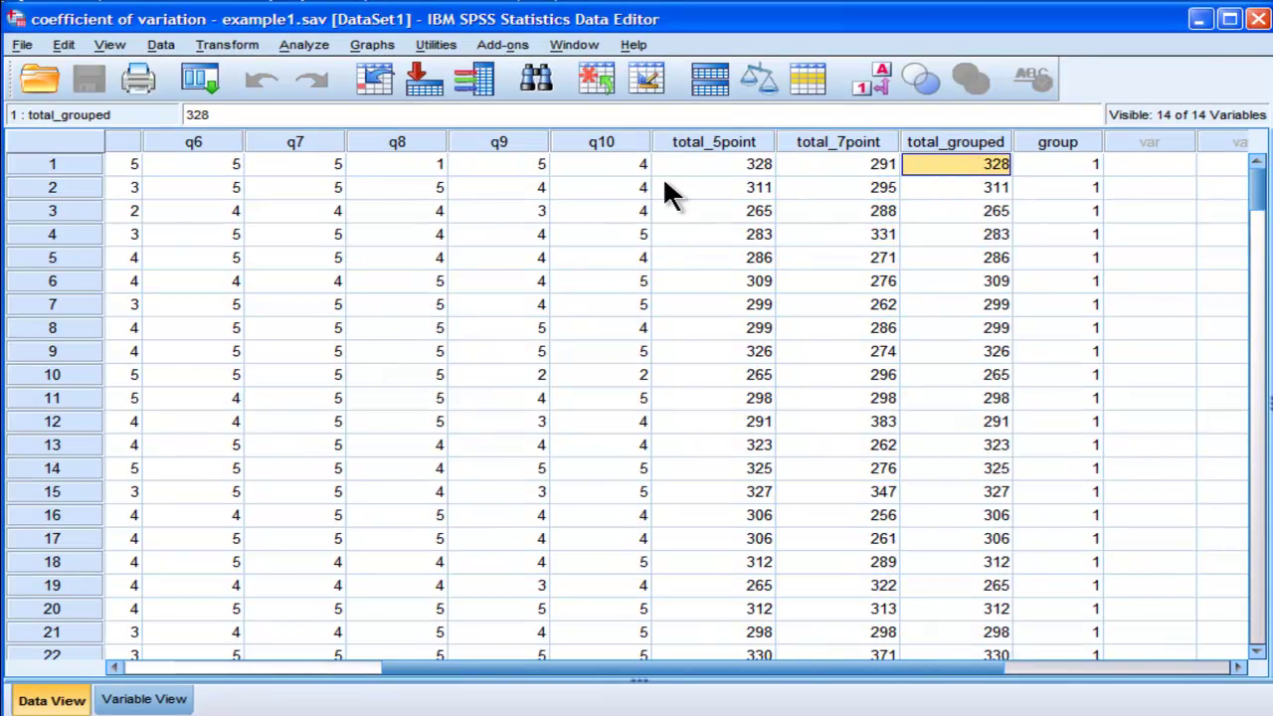
{"action": "left_click", "coordinate": [158, 47]}
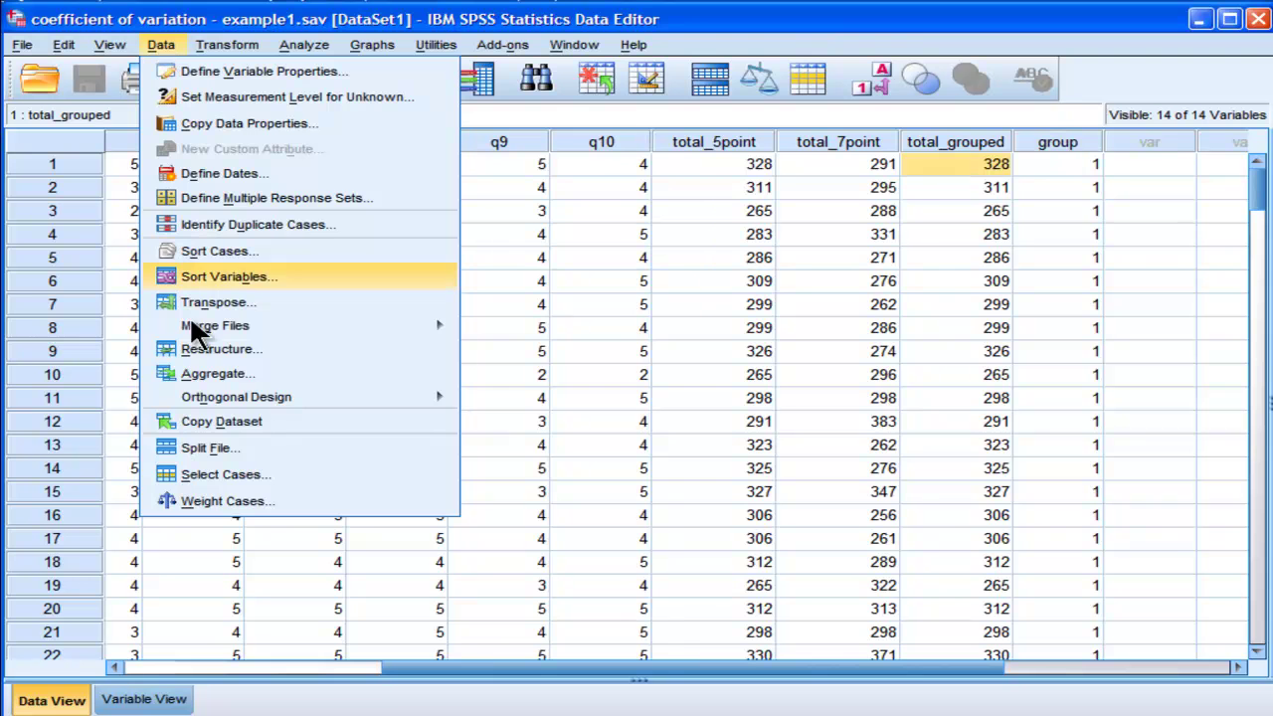
{"action": "left_click", "coordinate": [218, 375]}
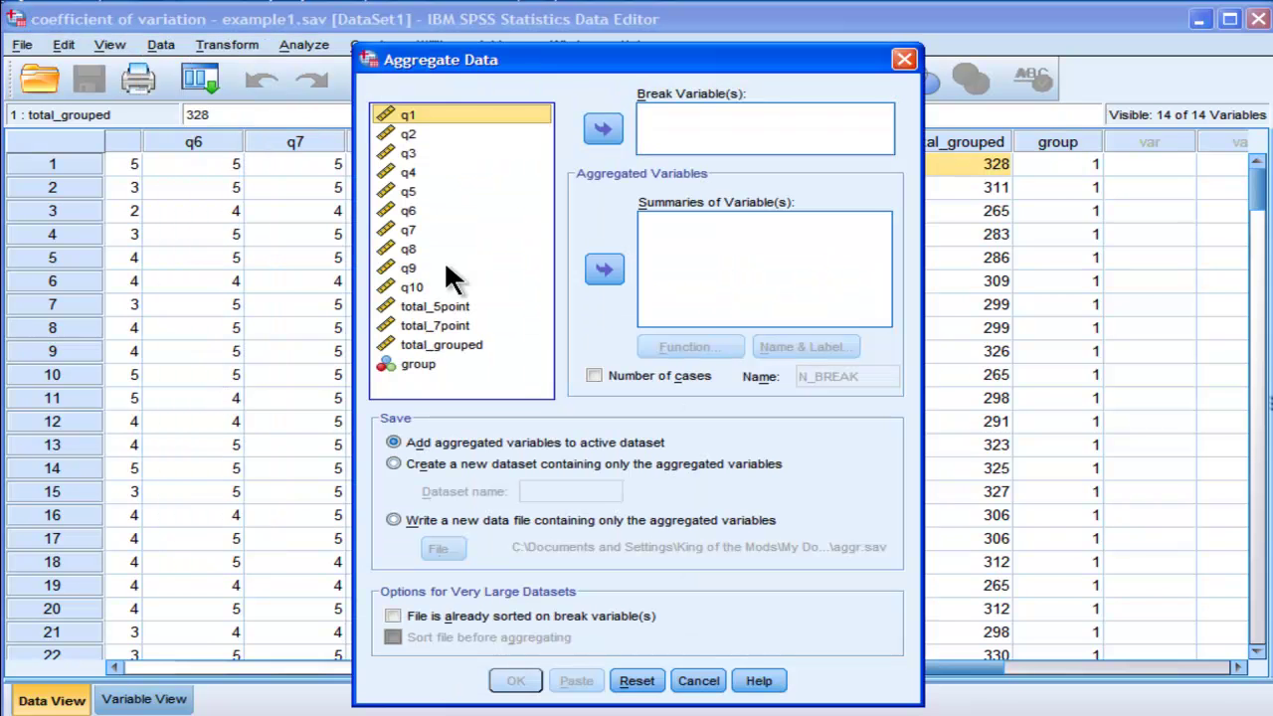
{"action": "left_click", "coordinate": [445, 344]}
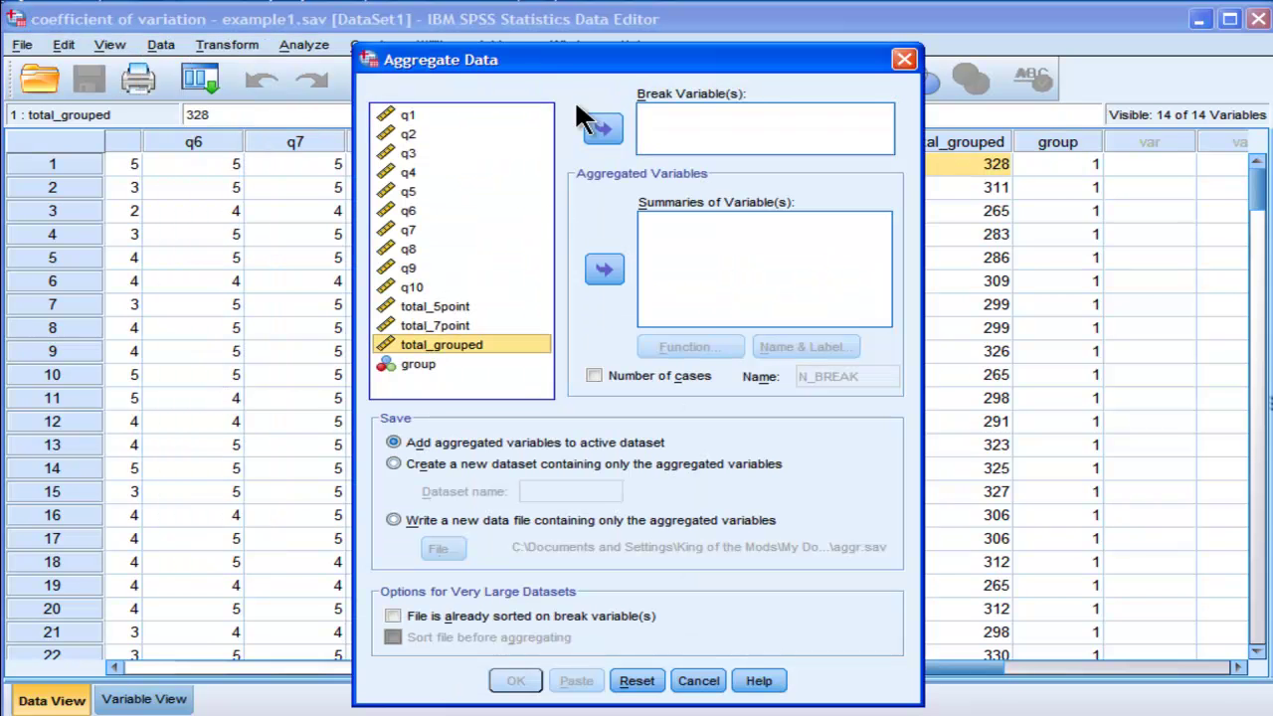
{"action": "left_click", "coordinate": [604, 129]}
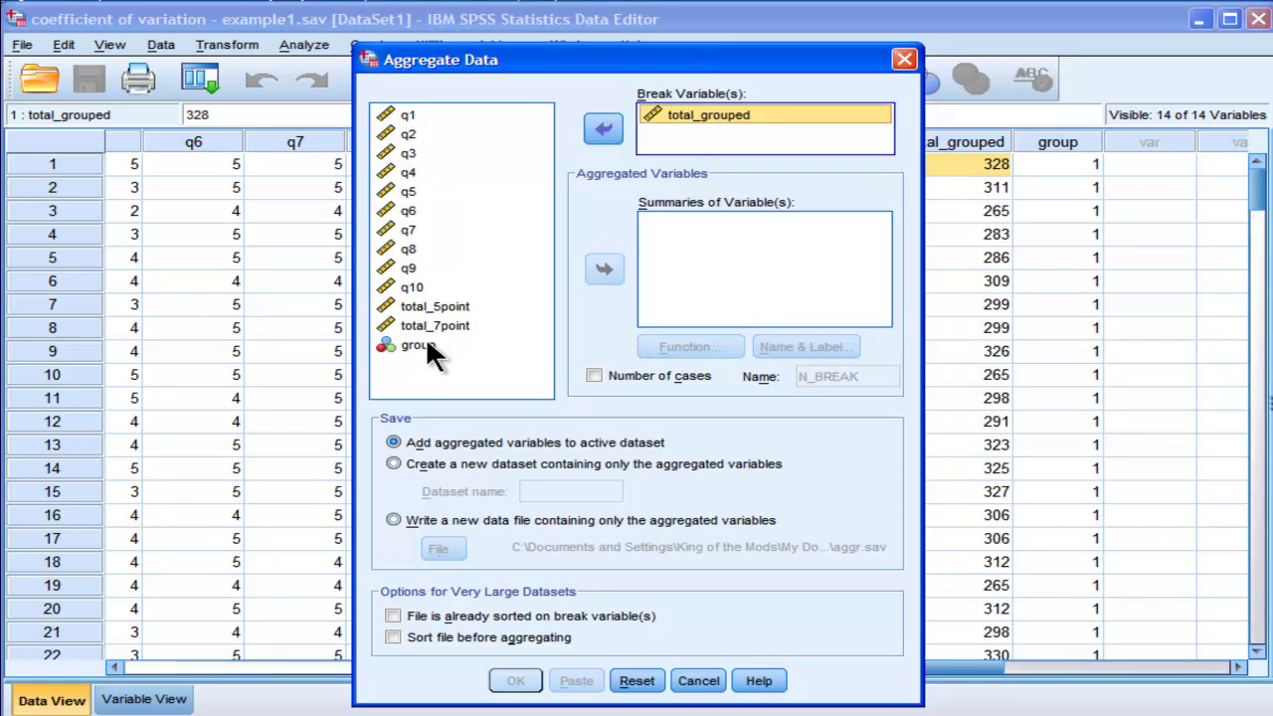
{"action": "left_click", "coordinate": [604, 129]}
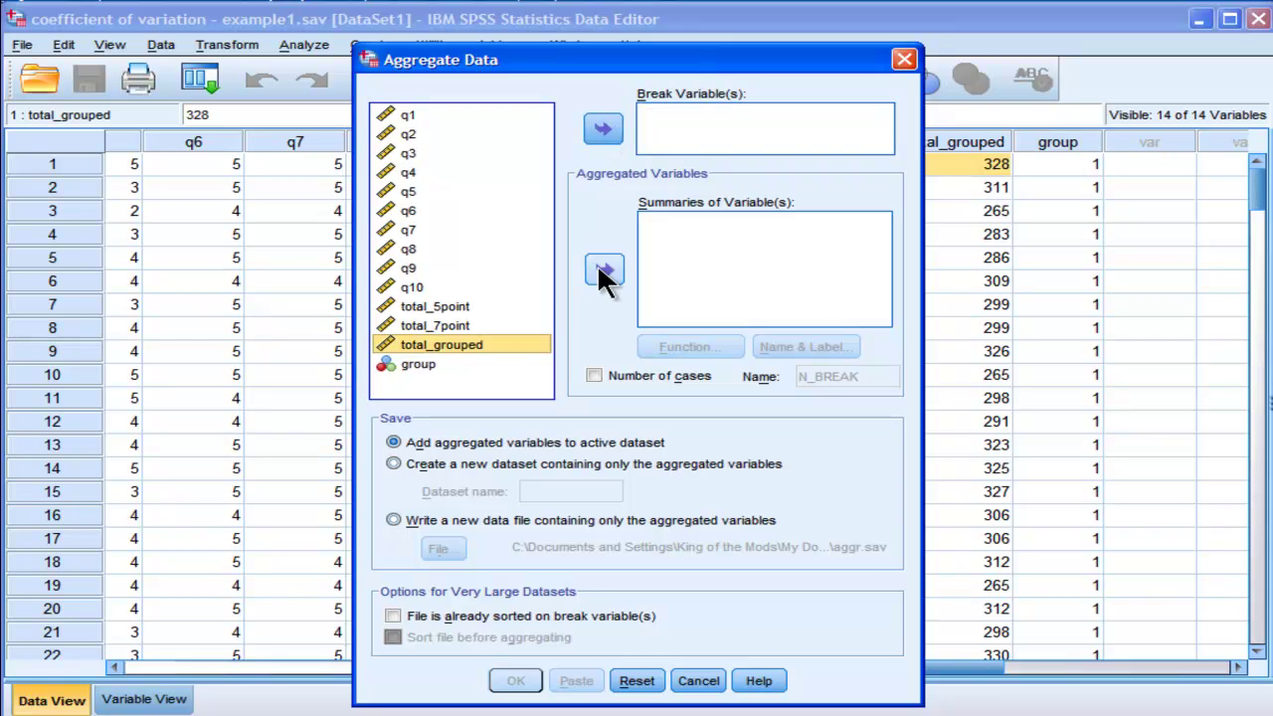
{"action": "left_click", "coordinate": [603, 268]}
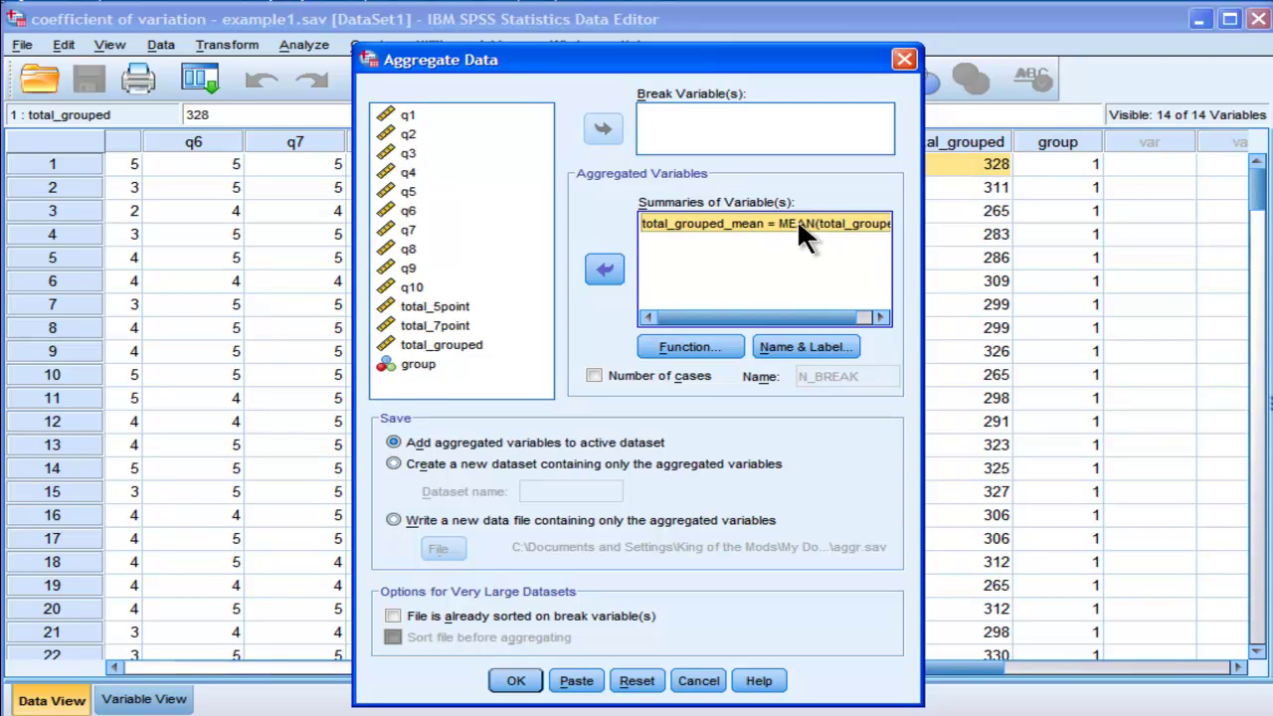
{"action": "left_click", "coordinate": [701, 346]}
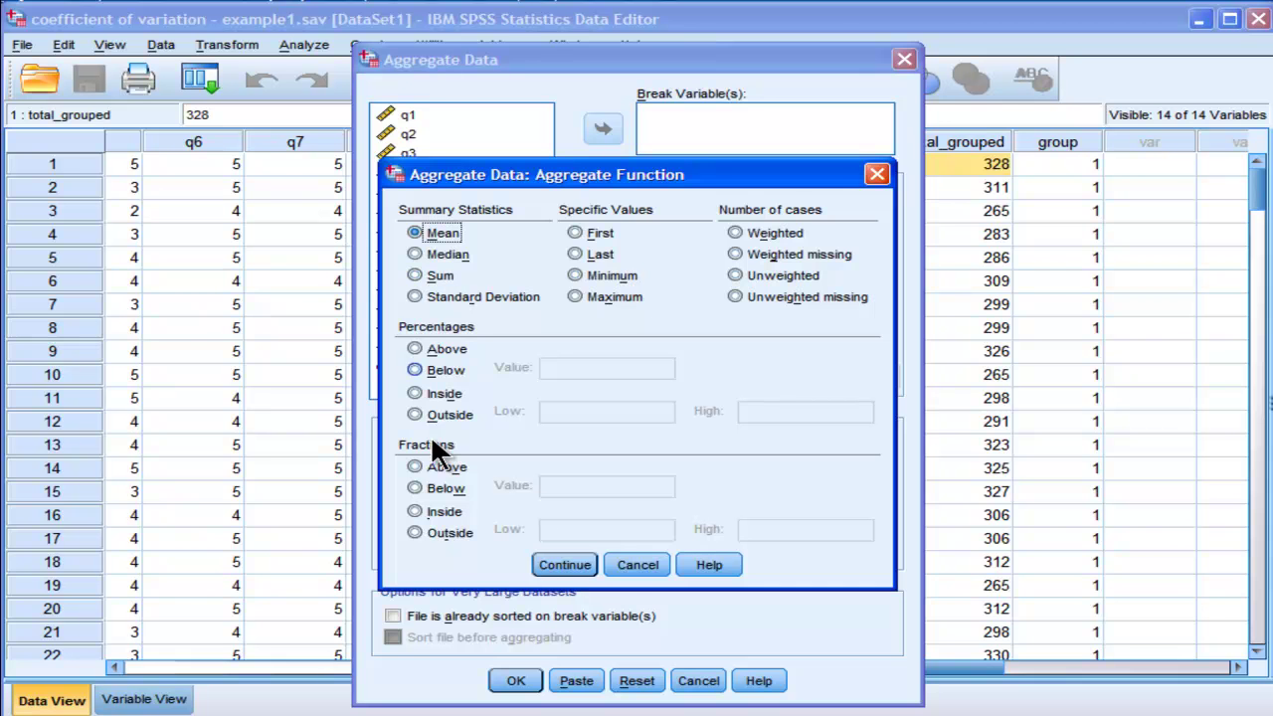
{"action": "left_click", "coordinate": [627, 565]}
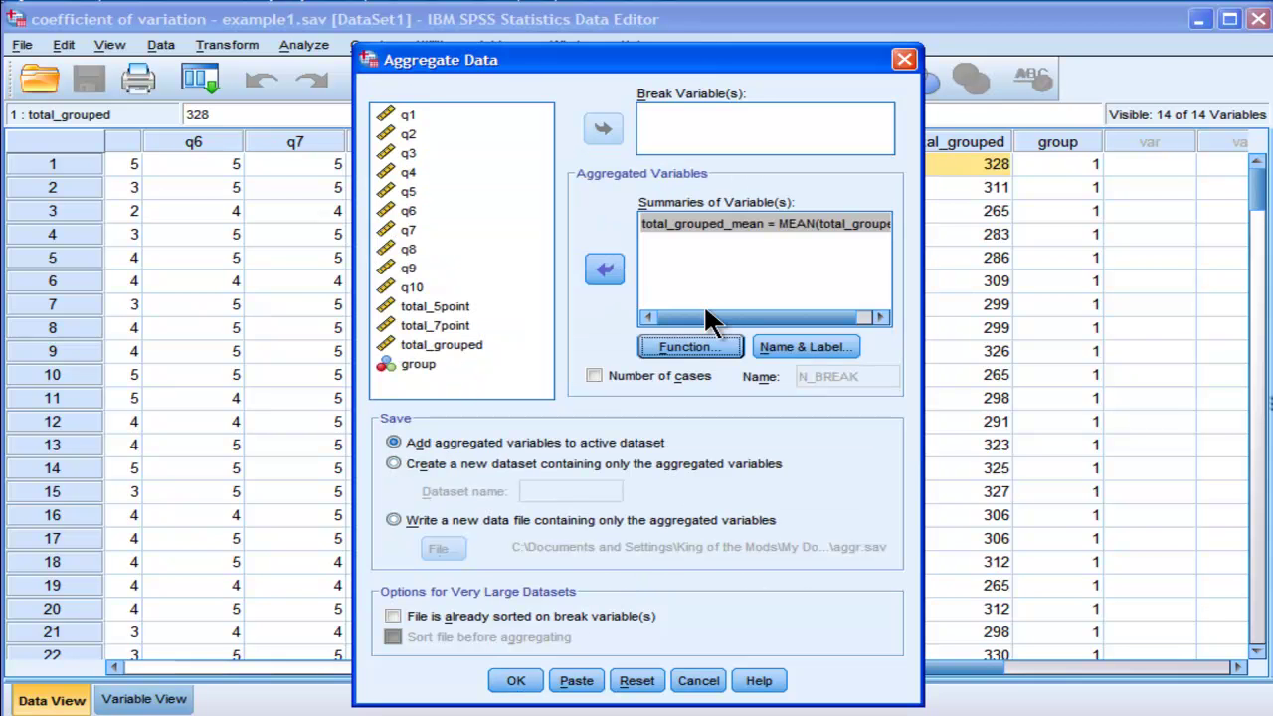
Step: Add group as the break variable and run the aggregation
{"action": "left_click", "coordinate": [407, 364]}
{"action": "left_click", "coordinate": [611, 123]}
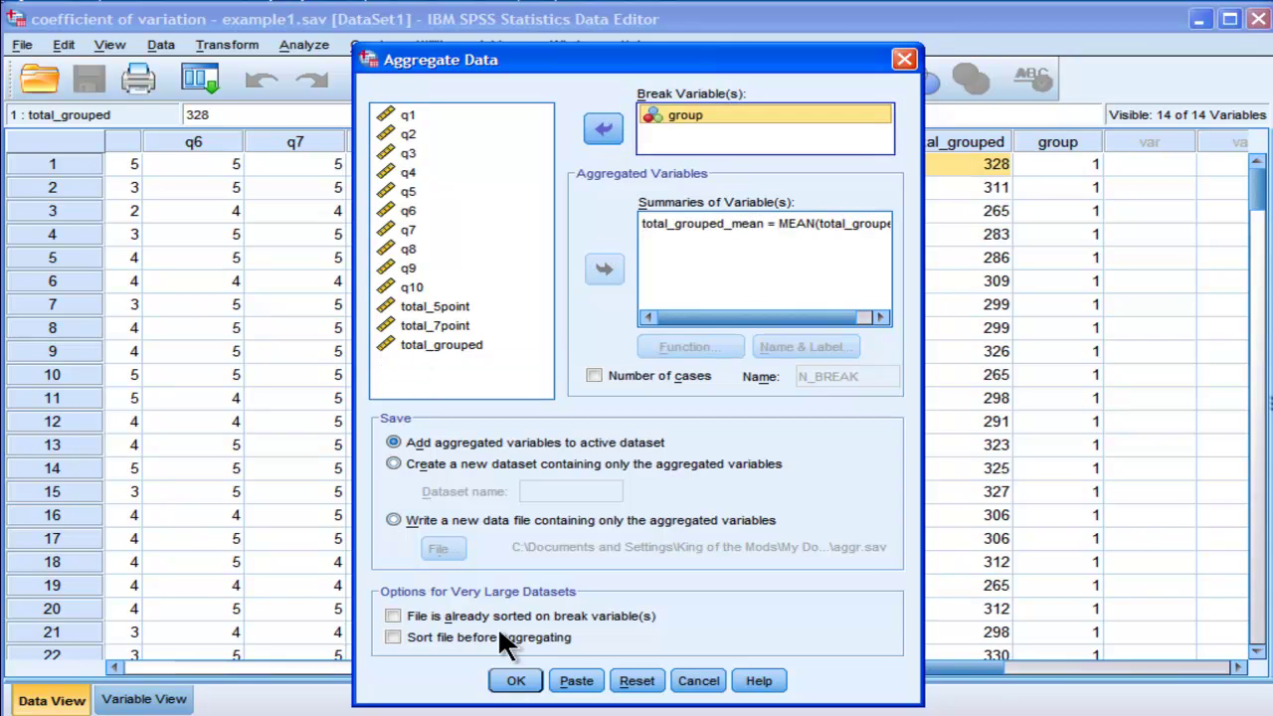
{"action": "left_click", "coordinate": [515, 680]}
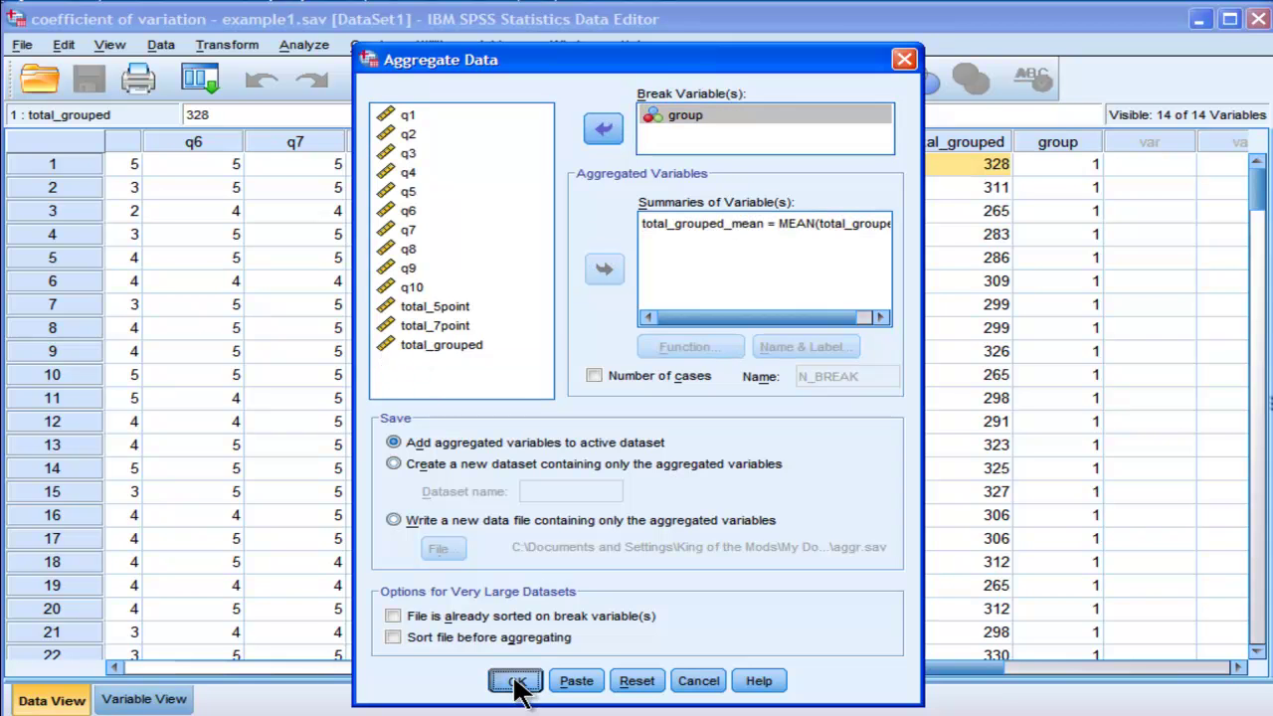